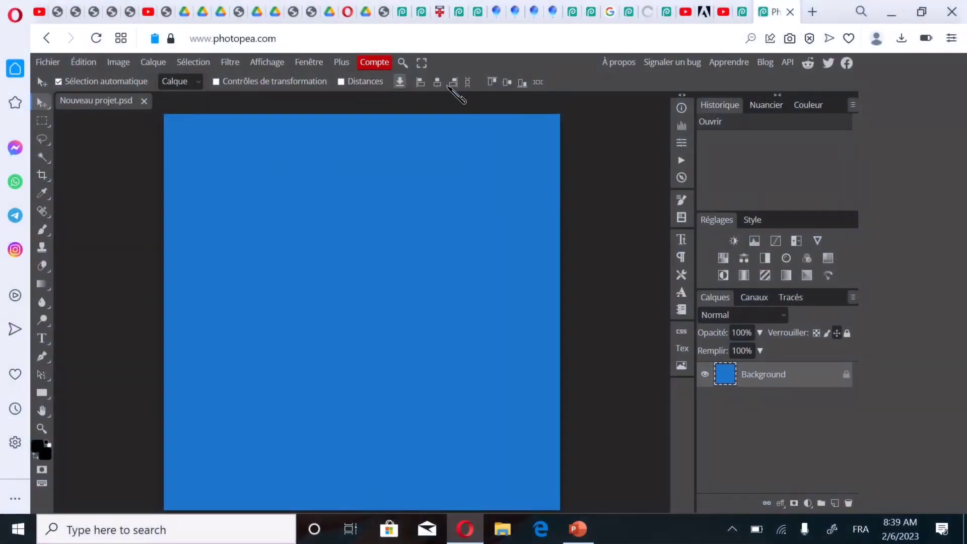
# - Switch the editor to full screen and activate the Move tool
pyautogui.click(422, 63)
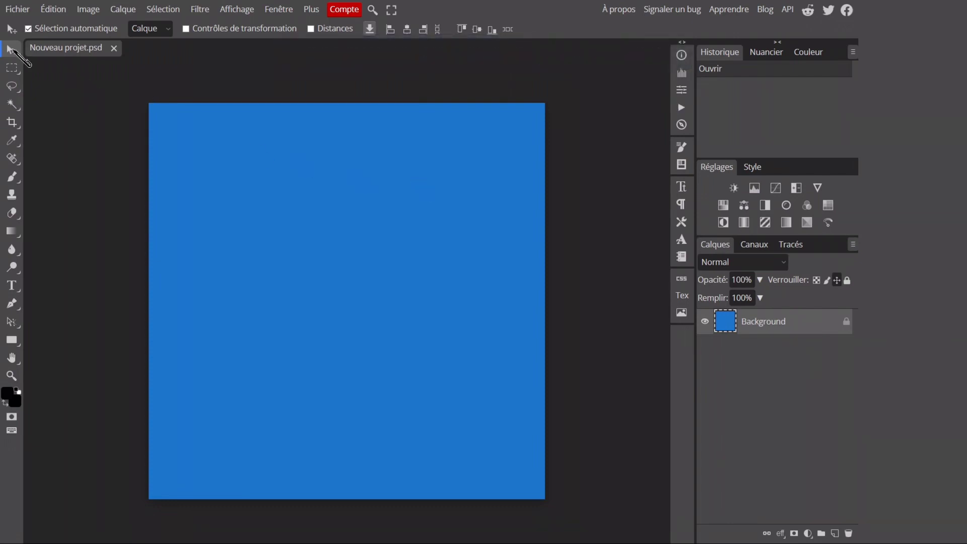
pyautogui.click(12, 50)
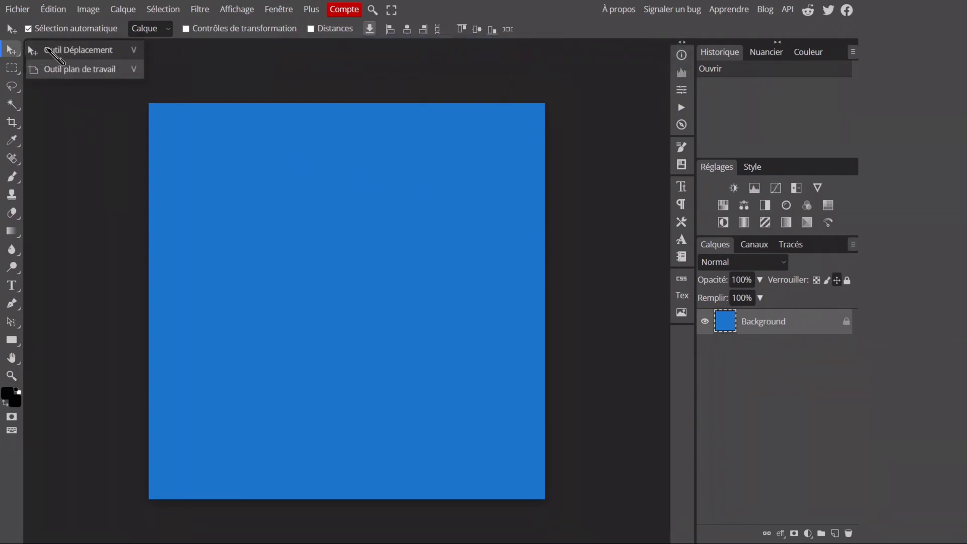
pyautogui.click(49, 49)
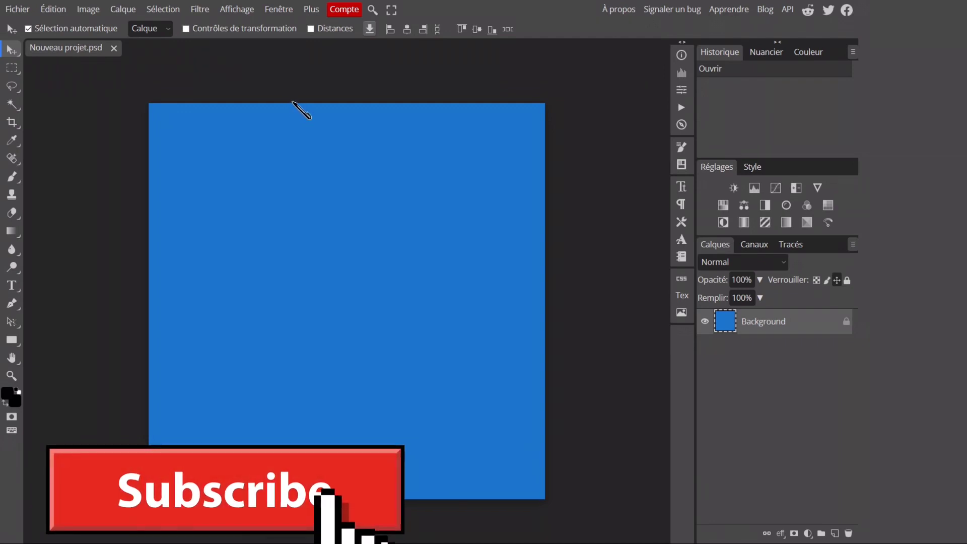
# - Draw a solid white circle with the Custom Shape tool, a little over half the canvas width, slightly below the centre of the blue canvas
pyautogui.click(12, 340)
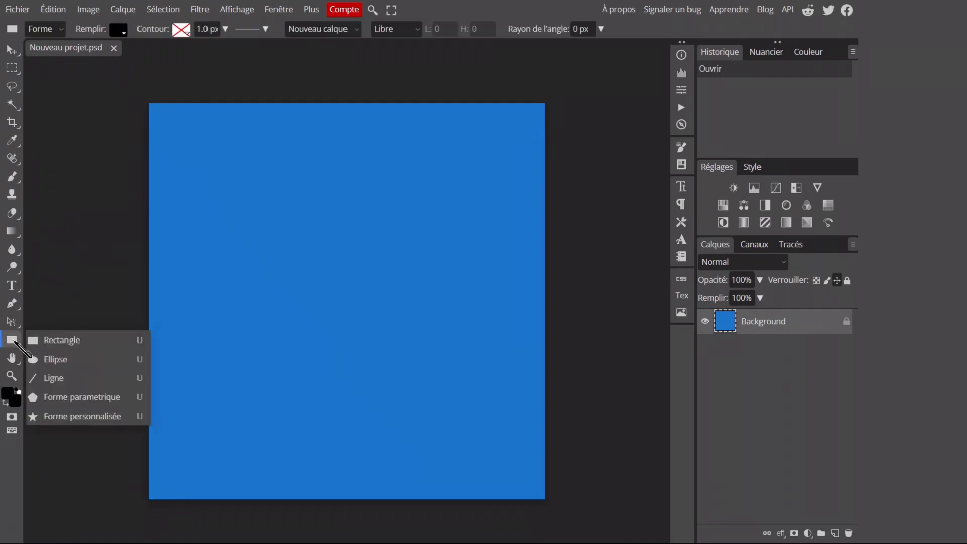
pyautogui.click(80, 418)
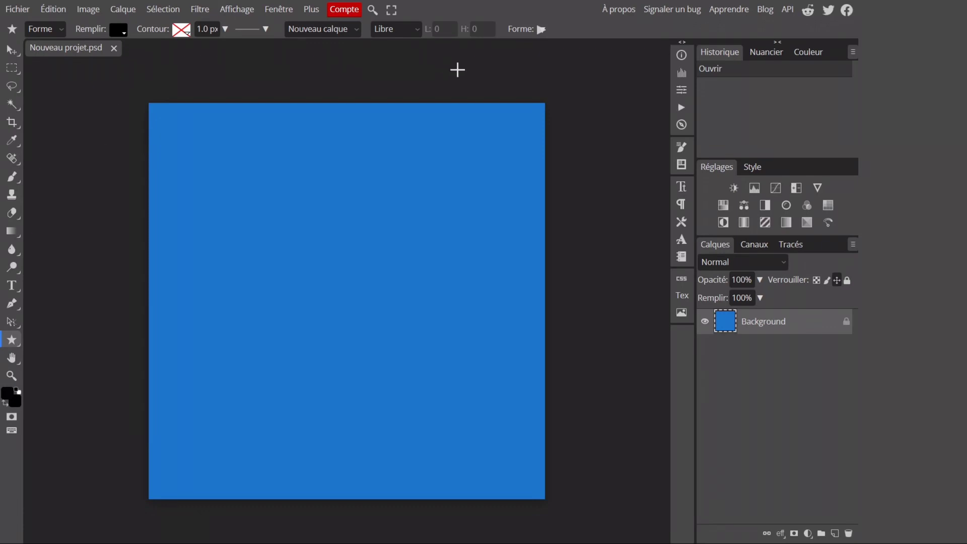
pyautogui.click(541, 30)
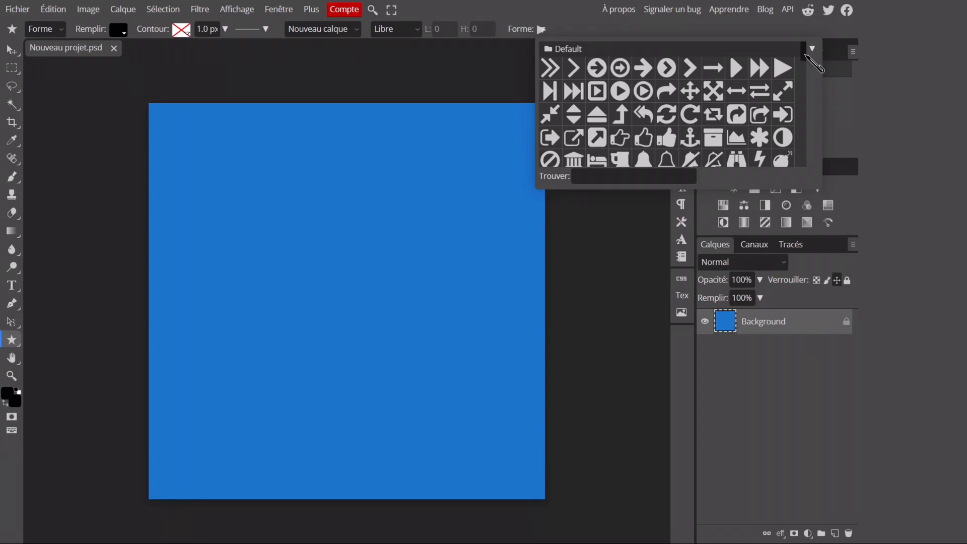
pyautogui.moveTo(805, 56); pyautogui.dragTo(811, 79)
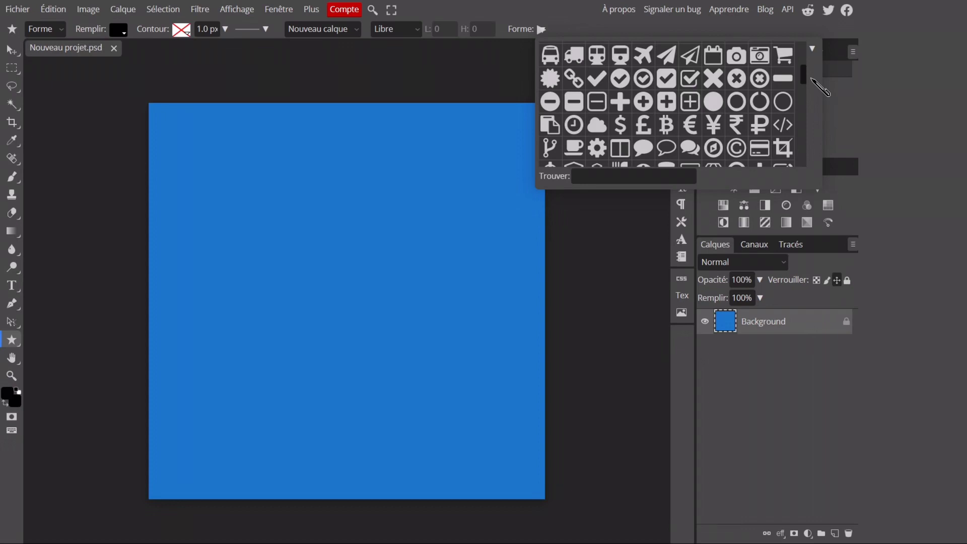
pyautogui.click(710, 102)
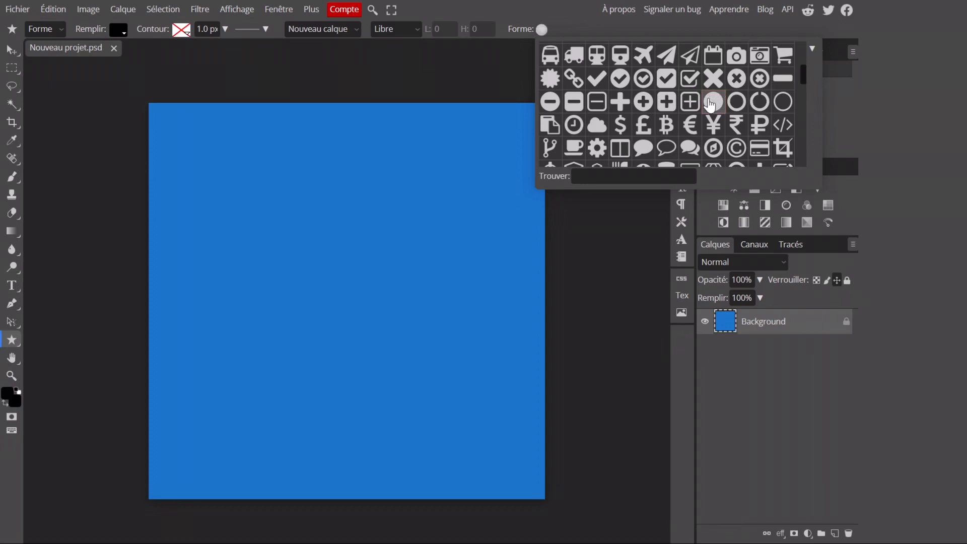
pyautogui.click(123, 35)
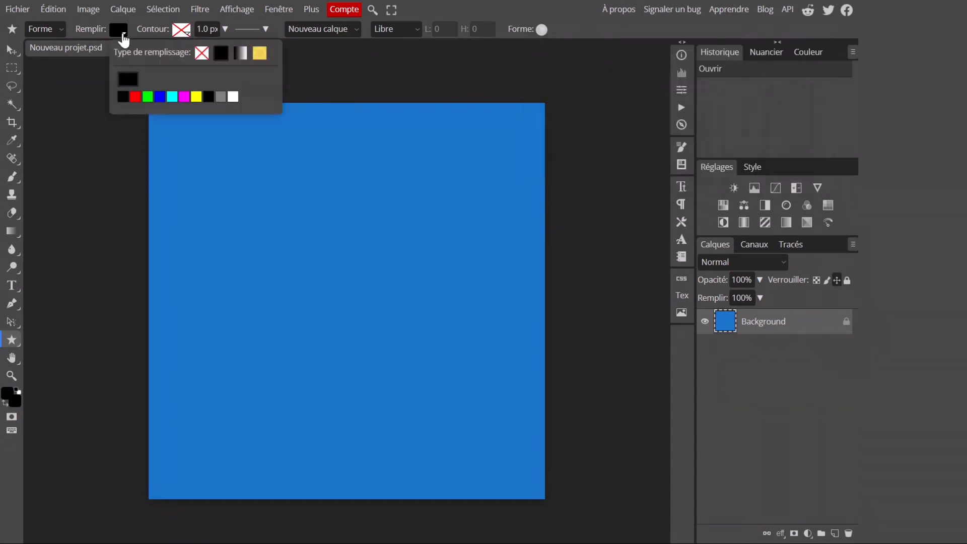
pyautogui.click(233, 97)
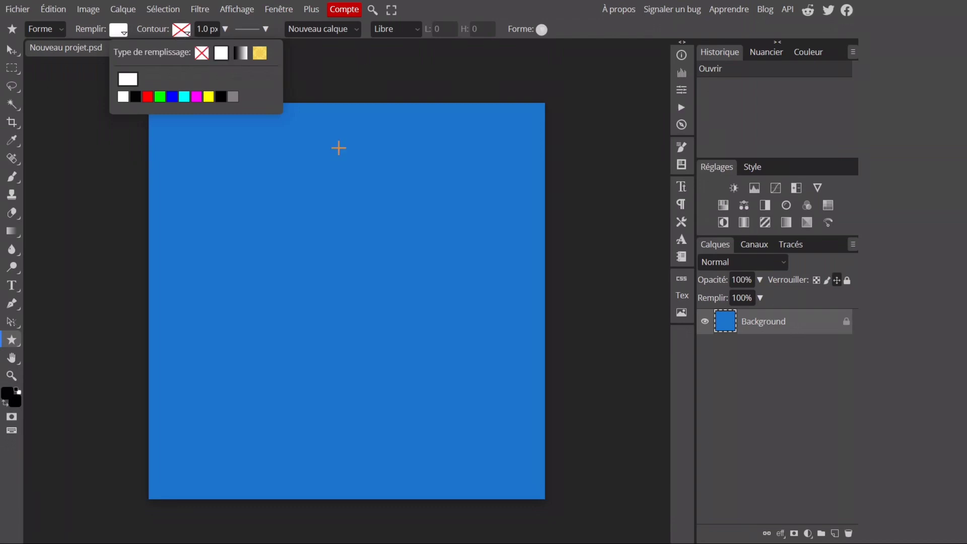
pyautogui.click(245, 221)
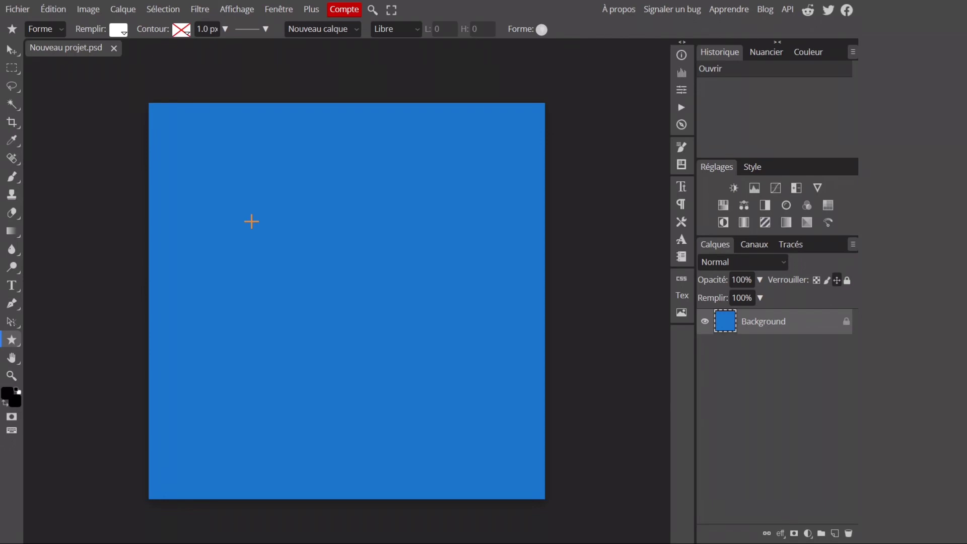
pyautogui.moveTo(326, 267); pyautogui.dragTo(638, 446)
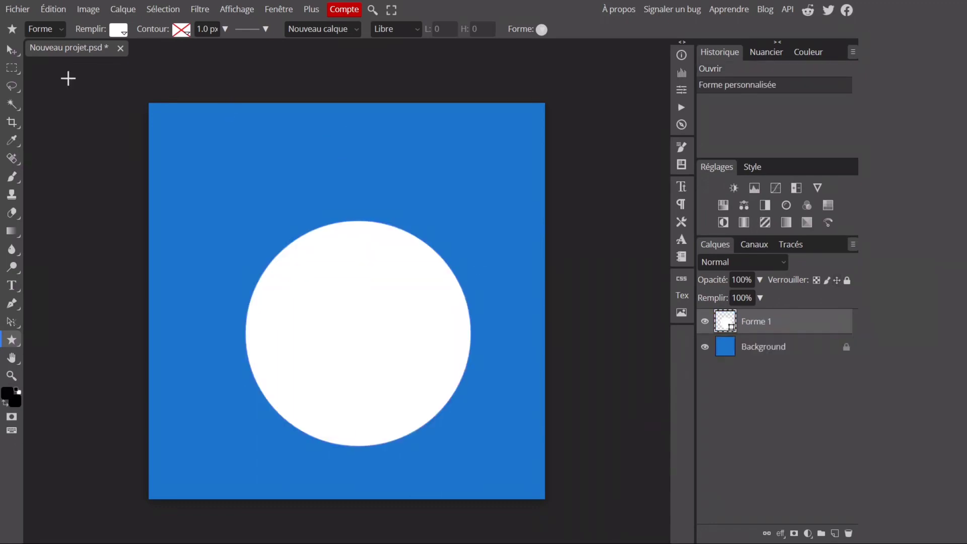
# - Rasterize the Forme 1 circle layer and move the circle up and slightly left, near the canvas centre
pyautogui.click(15, 51)
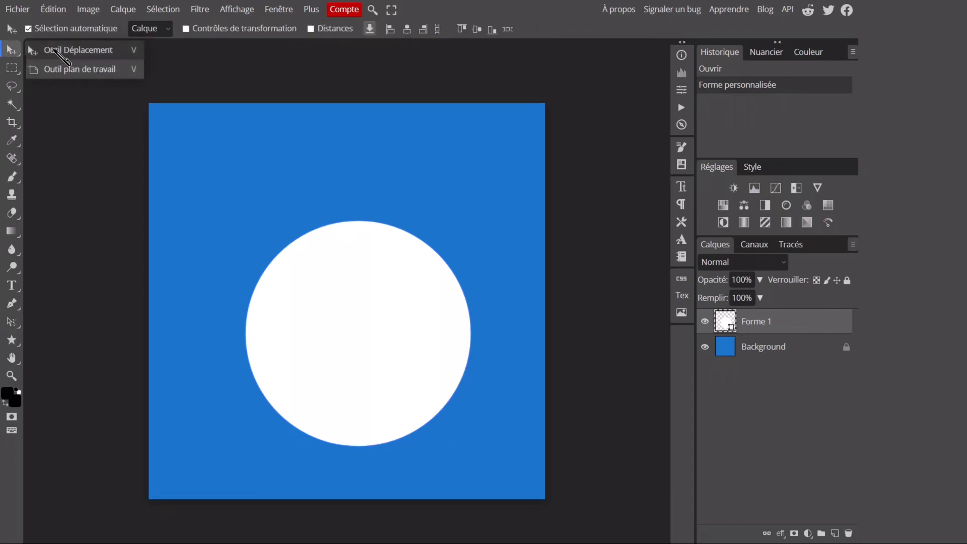
pyautogui.click(57, 51)
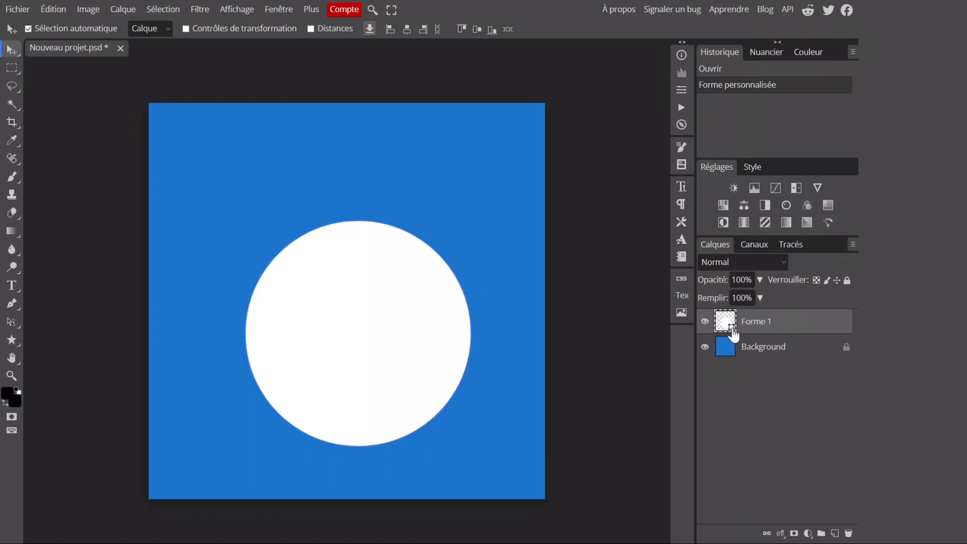
pyautogui.rightClick(792, 323)
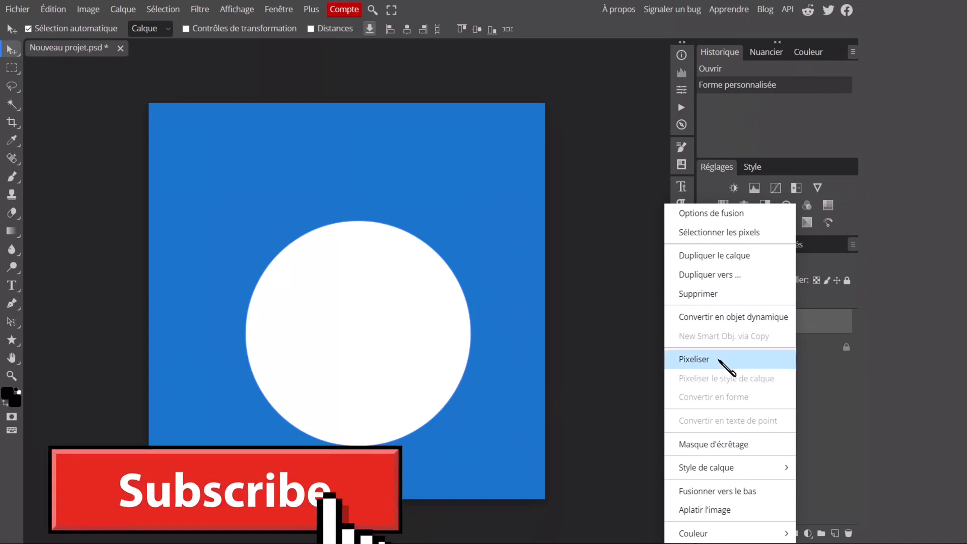
pyautogui.click(717, 360)
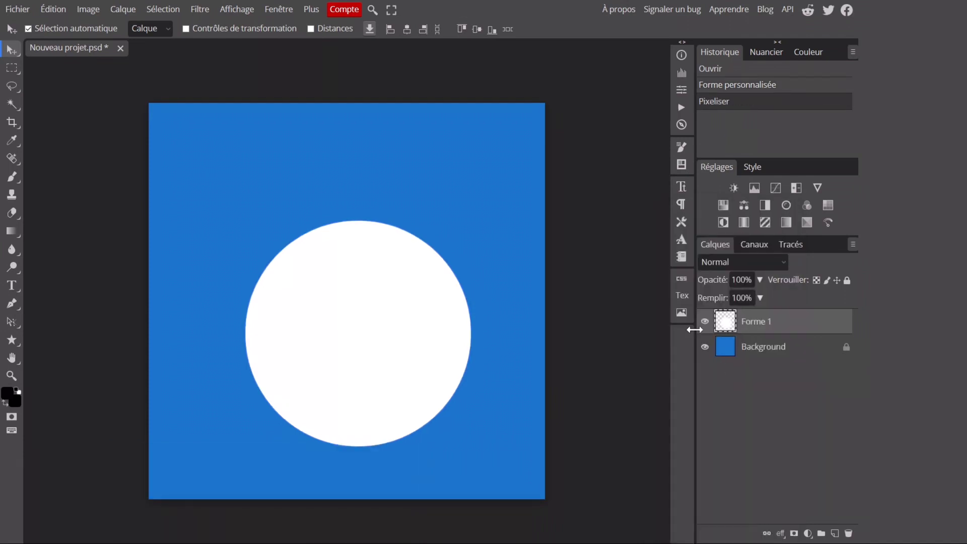
pyautogui.moveTo(391, 316); pyautogui.dragTo(365, 278)
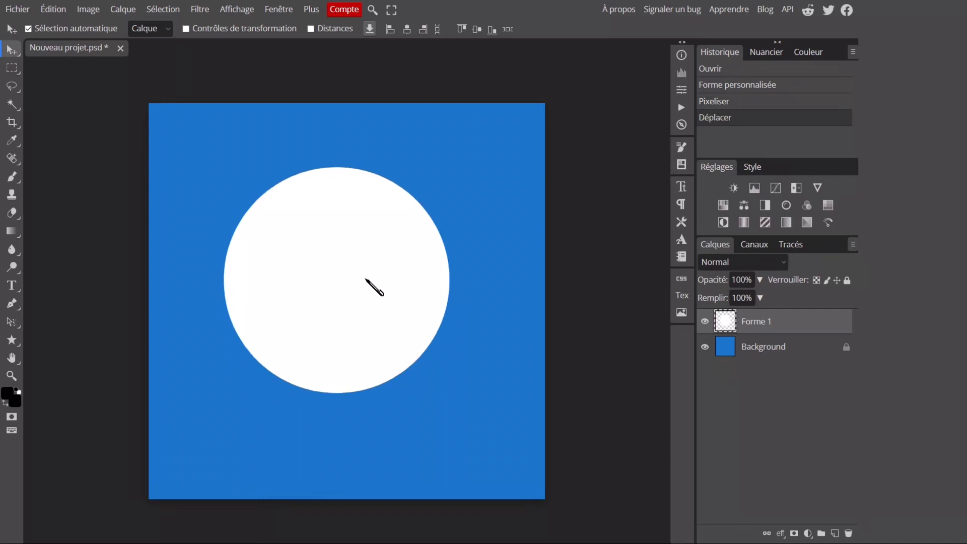
# - Open the image IMG_7367 from the Desktop as a separate document
pyautogui.click(19, 9)
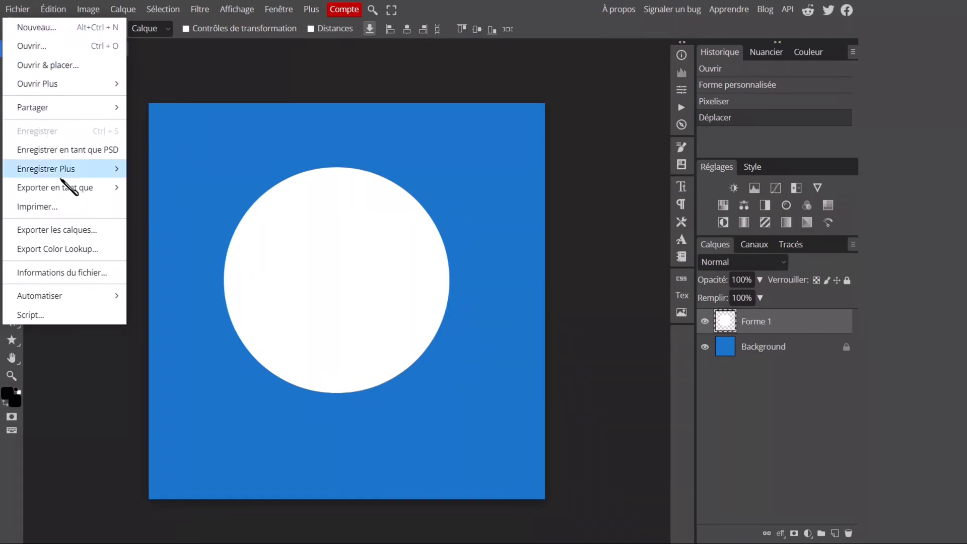
pyautogui.moveTo(65, 187)
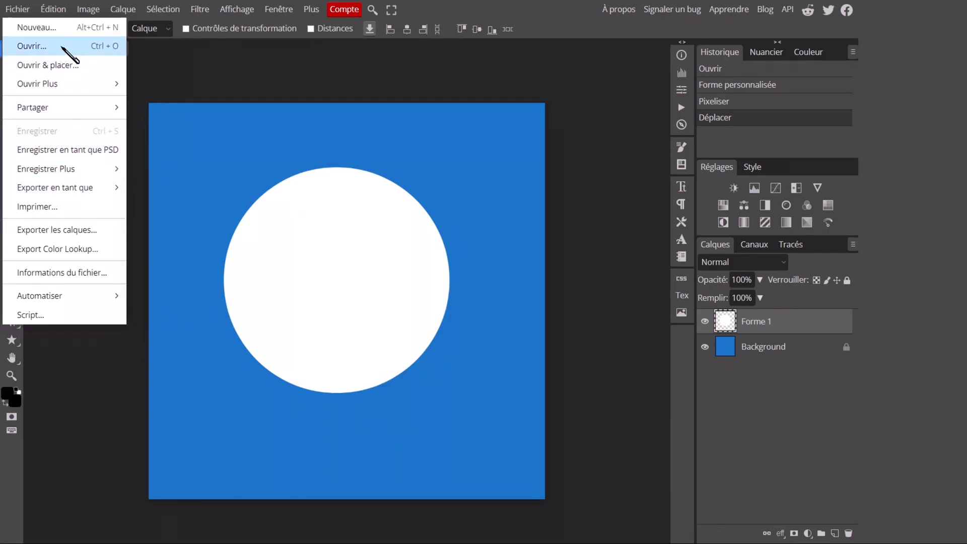
pyautogui.press('Escape')
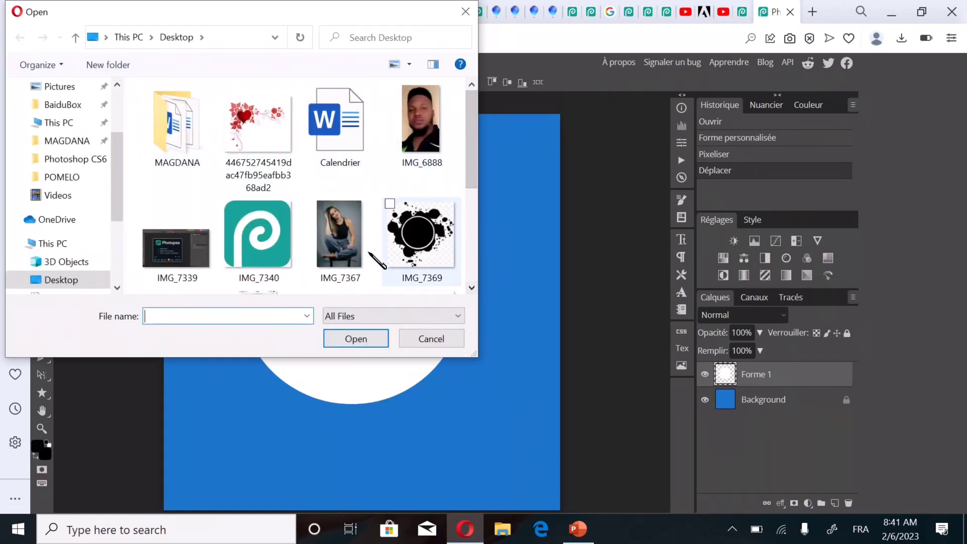
pyautogui.click(348, 247)
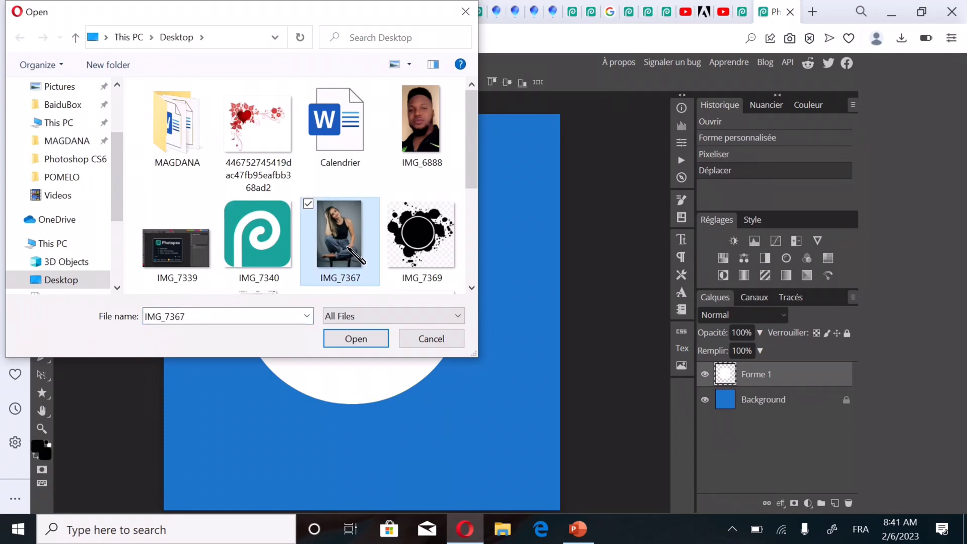
pyautogui.click(373, 338)
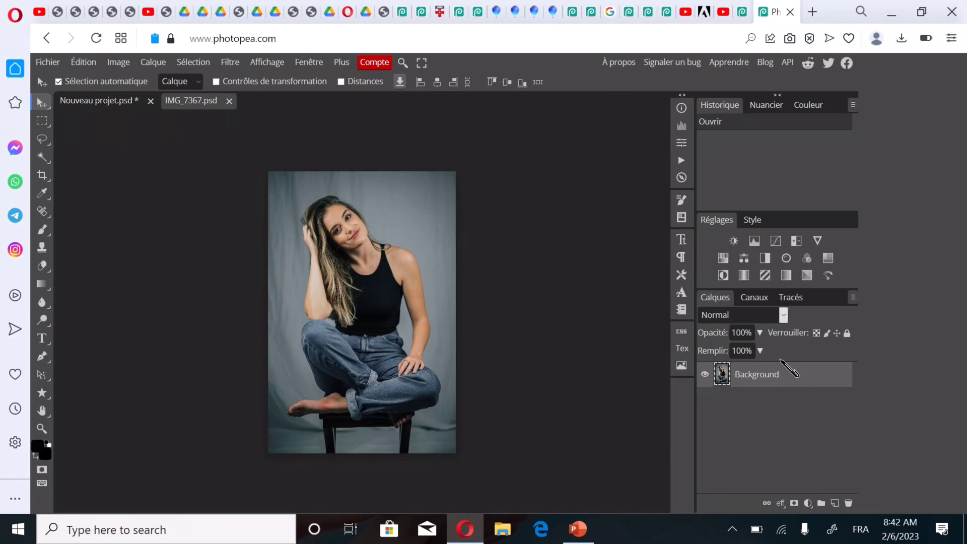
# - Duplicate the photo's Background layer into Nouveau projet.psd and switch to that document
pyautogui.rightClick(808, 380)
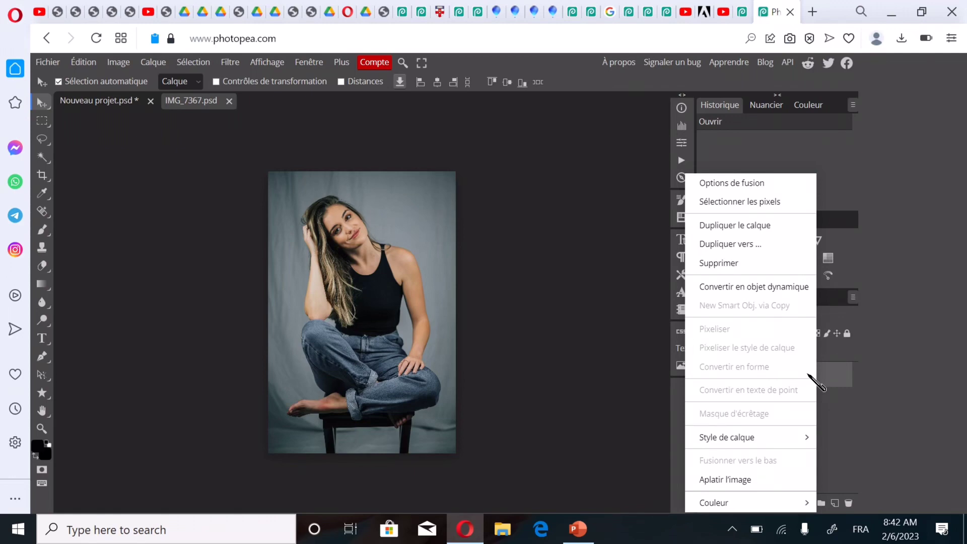
pyautogui.click(758, 245)
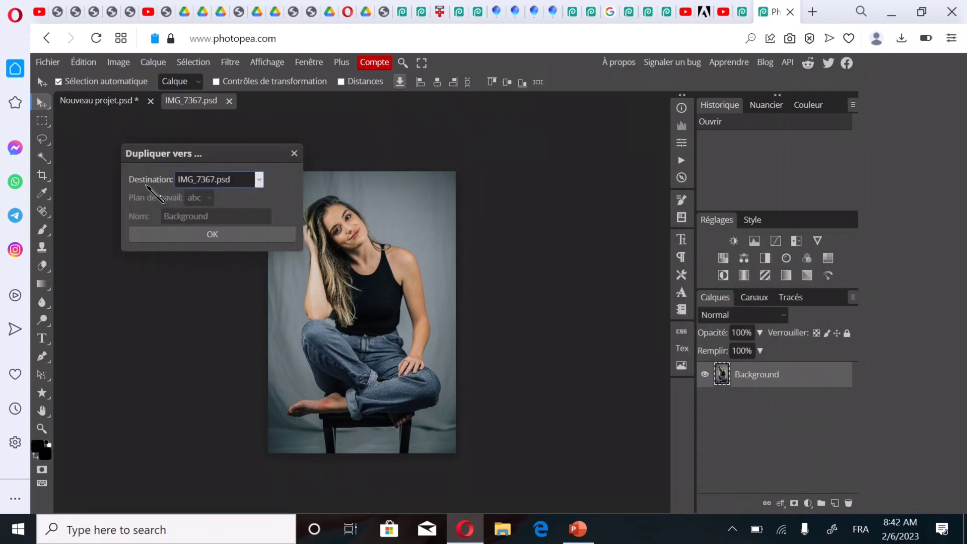
pyautogui.click(260, 180)
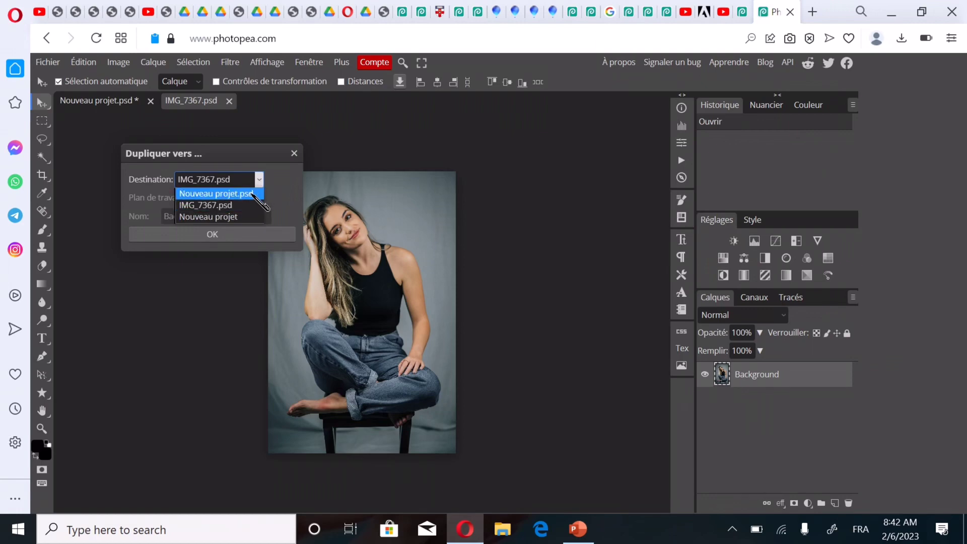
pyautogui.click(252, 194)
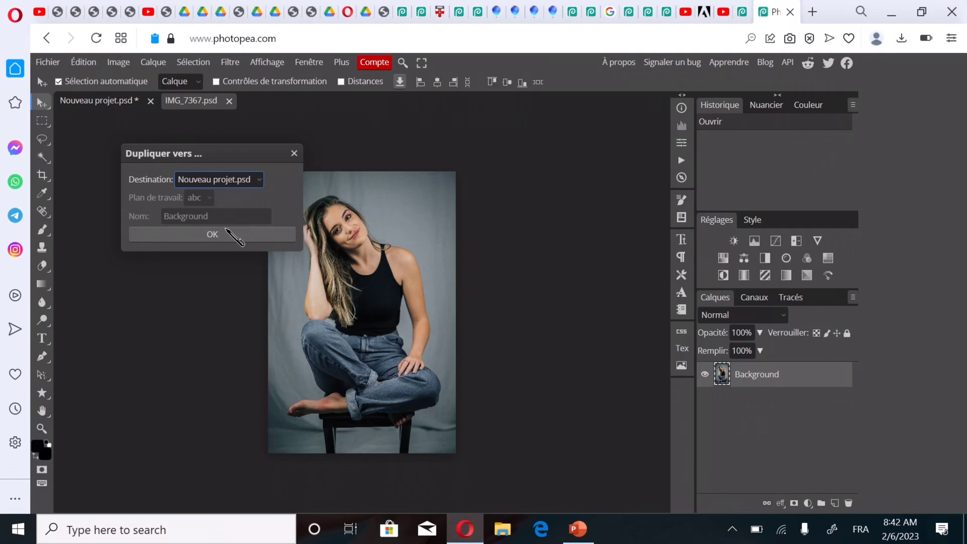
pyautogui.click(225, 235)
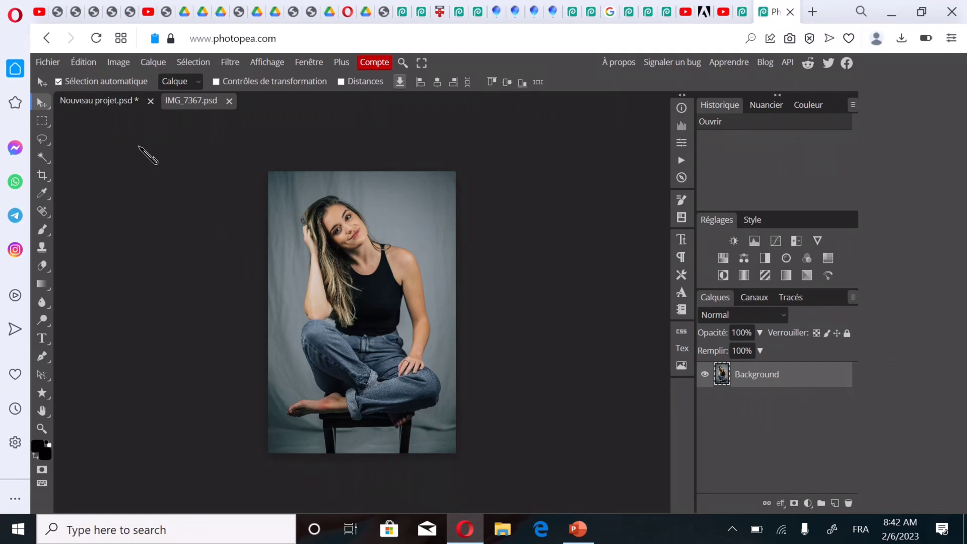
pyautogui.click(106, 102)
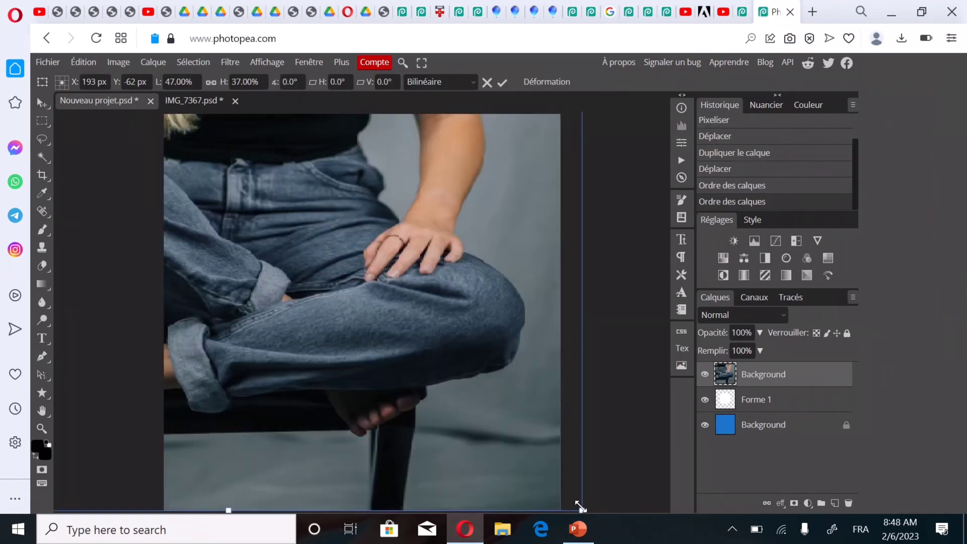
# - Scale the photo down to 14.49% in width and height and position it over the white circle
pyautogui.moveTo(579, 506); pyautogui.dragTo(580, 506)
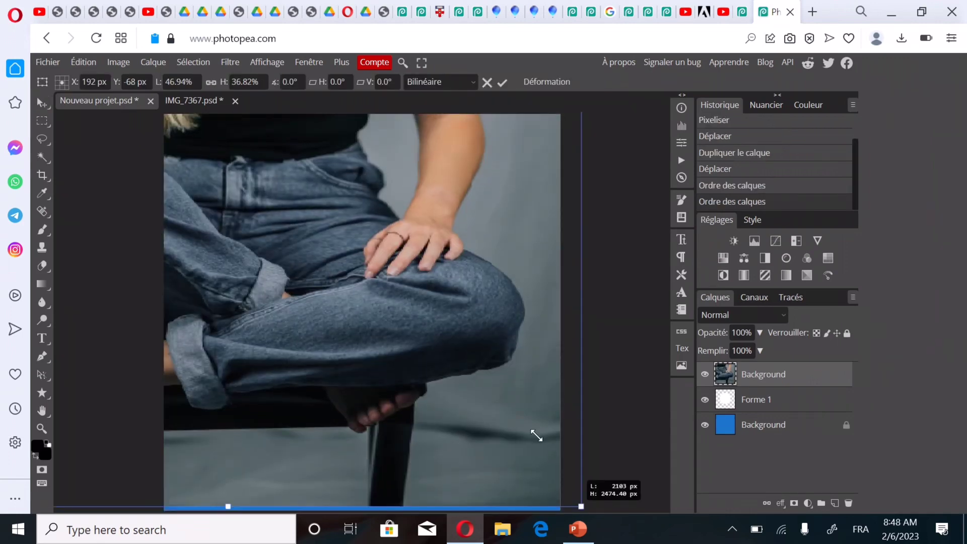
pyautogui.moveTo(537, 436); pyautogui.dragTo(474, 360)
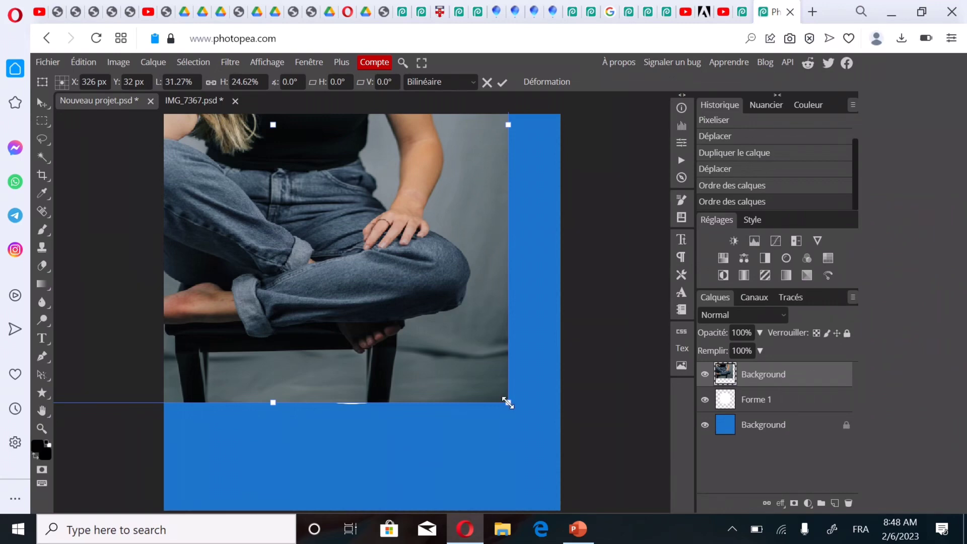
pyautogui.moveTo(508, 403); pyautogui.dragTo(346, 210)
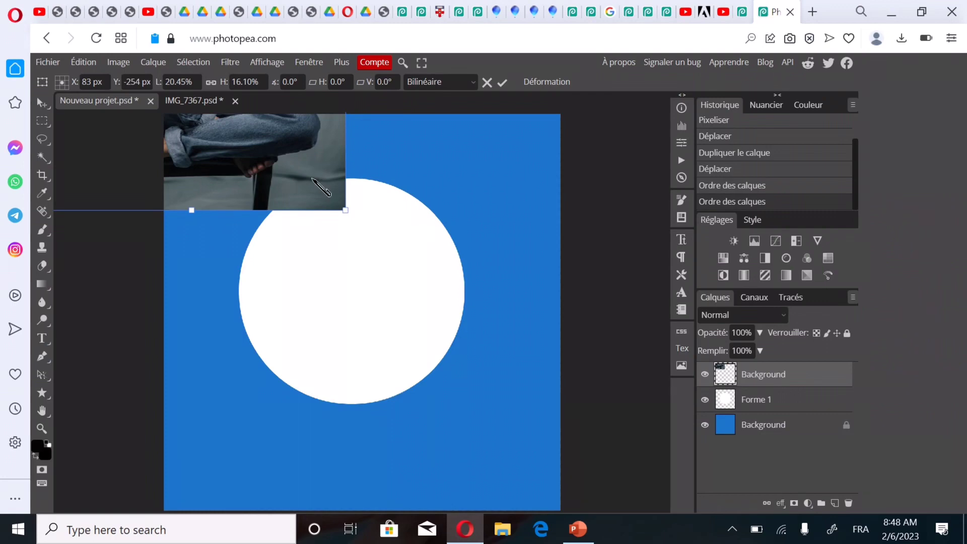
pyautogui.moveTo(451, 309)
pyautogui.mouseDown()
pyautogui.moveTo(546, 410)
pyautogui.moveTo(459, 298)
pyautogui.mouseUp()
pyautogui.moveTo(407, 235)
pyautogui.mouseDown()
pyautogui.moveTo(414, 239)
pyautogui.moveTo(400, 229)
pyautogui.mouseUp()
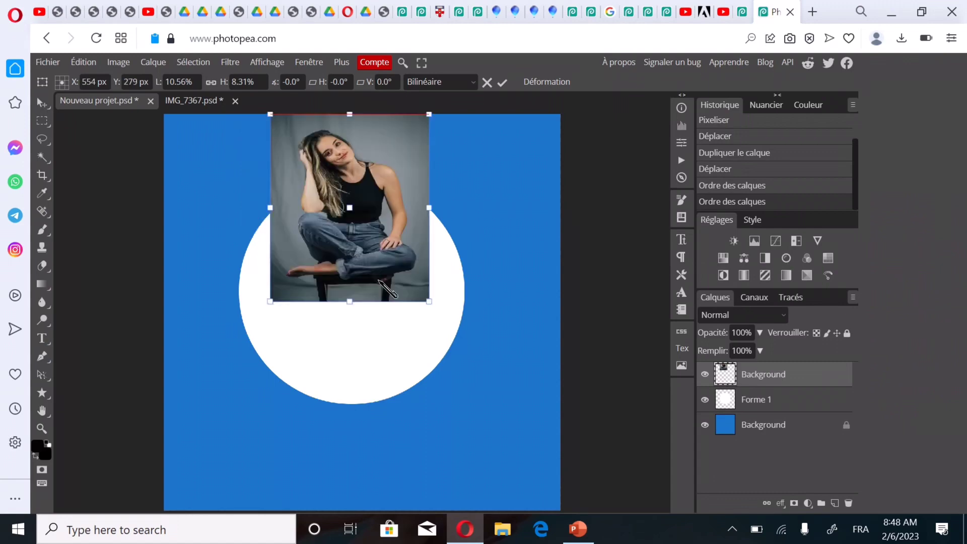
pyautogui.moveTo(427, 296); pyautogui.dragTo(424, 427)
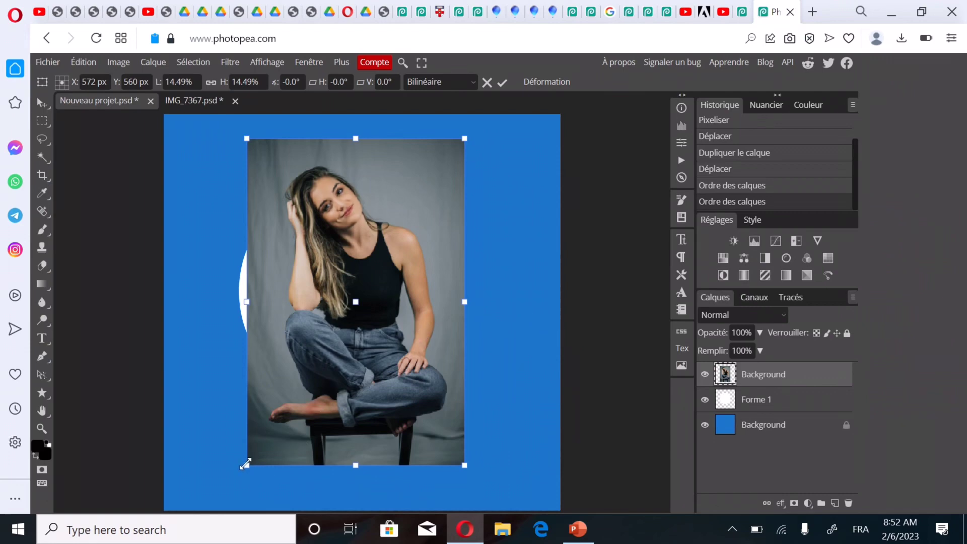
# - Enlarge the photo proportionally to 15.22% so it covers the white circle, and apply the transformation
pyautogui.moveTo(245, 463); pyautogui.dragTo(235, 473)
pyautogui.scroll(2, 235, 474)
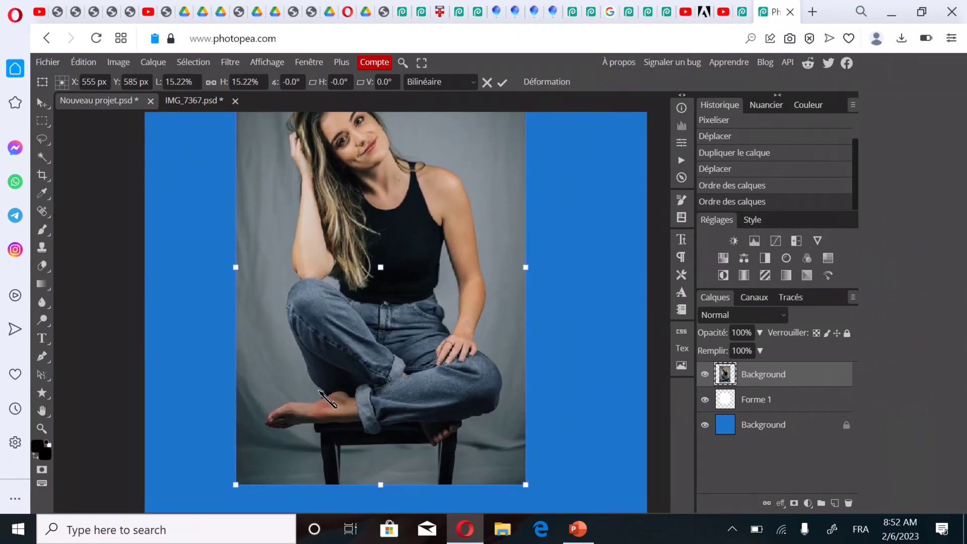
pyautogui.scroll(1, 320, 391)
pyautogui.scroll(-2, 320, 390)
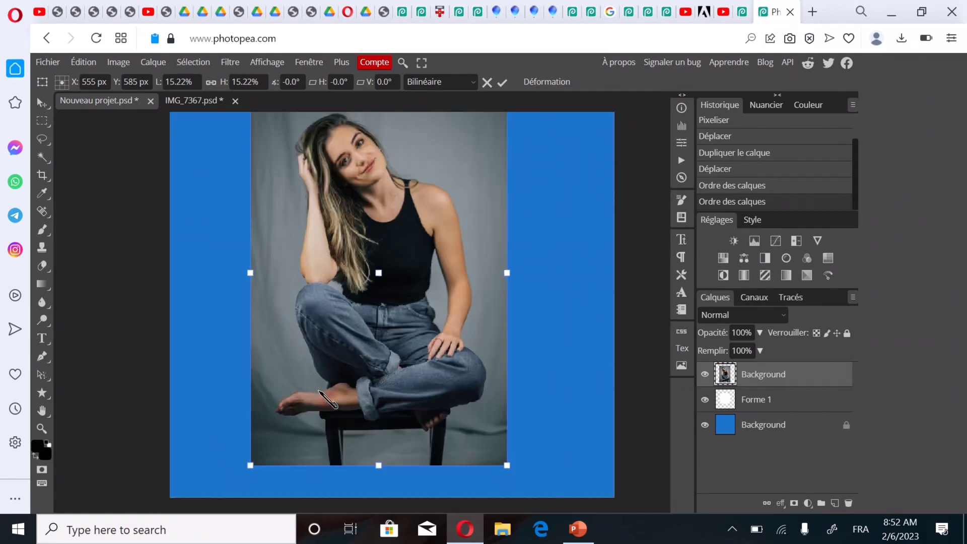
pyautogui.scroll(-2, 327, 399)
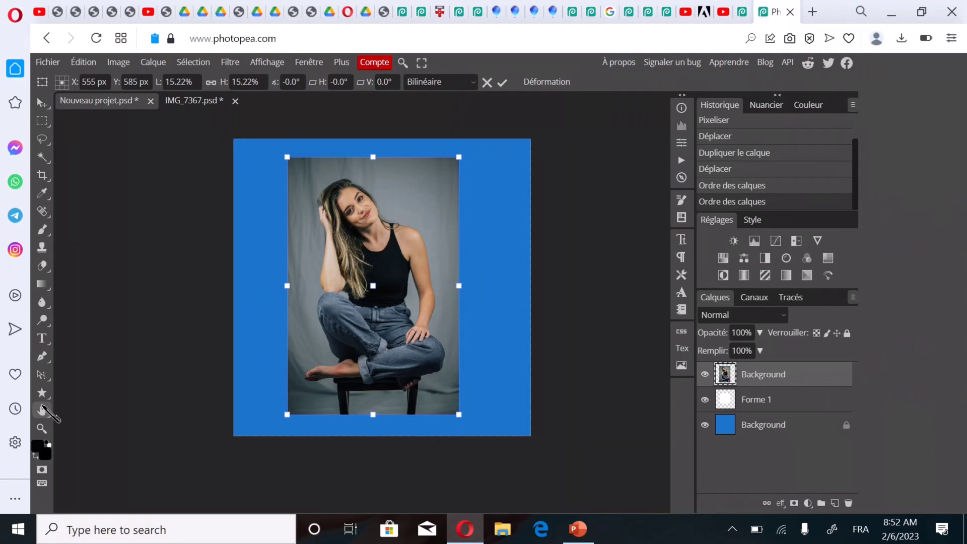
pyautogui.doubleClick(43, 410)
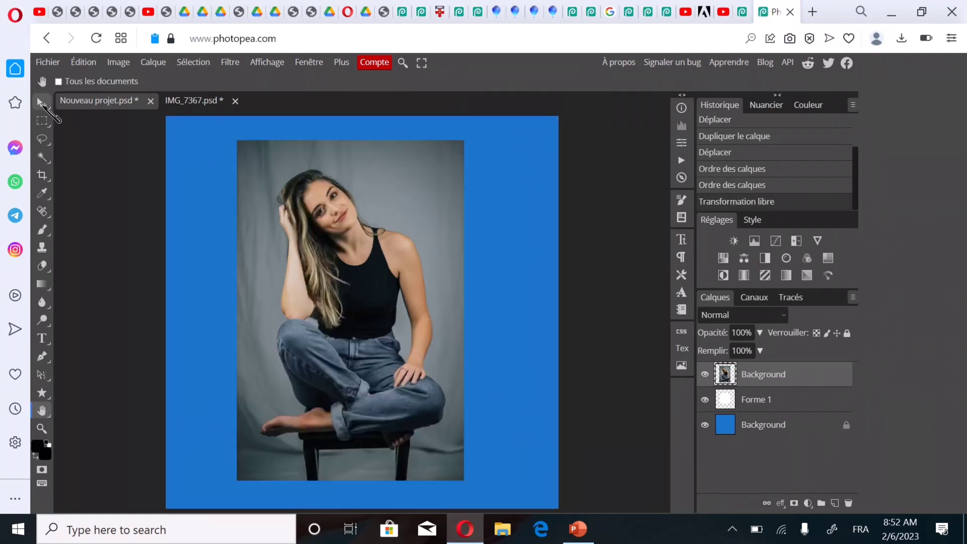
# - Clip the photo layer to the Forme 1 circle and shift the photo down slightly to fit the whole head inside
pyautogui.click(42, 103)
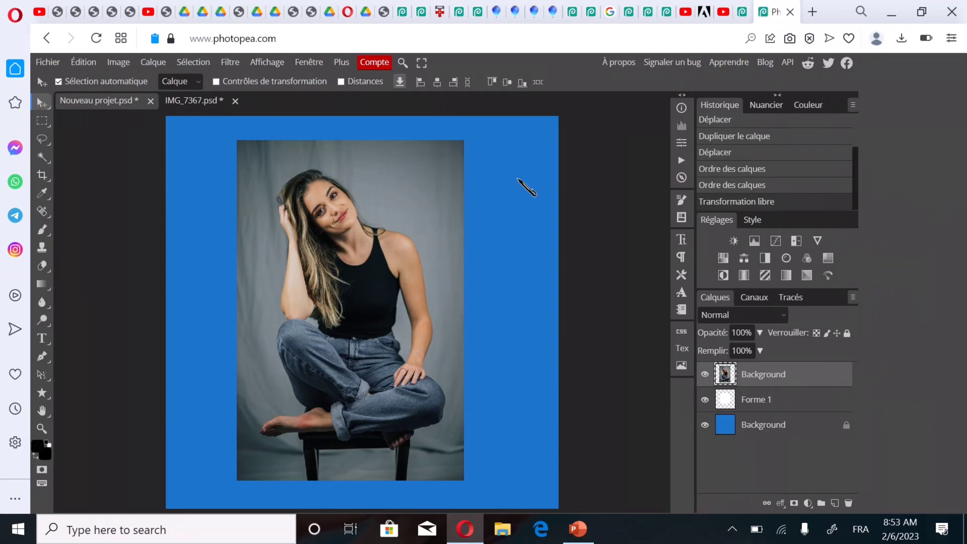
pyautogui.click(422, 63)
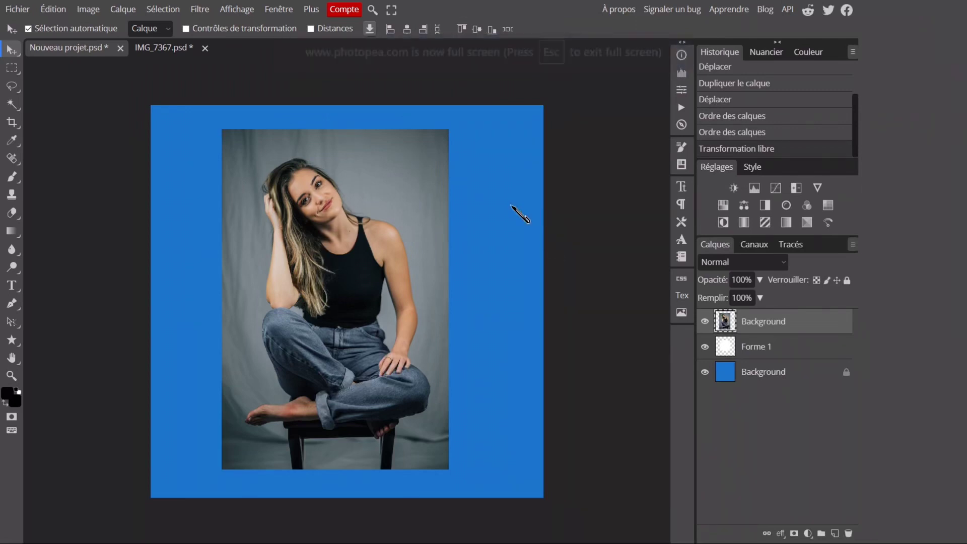
pyautogui.rightClick(797, 330)
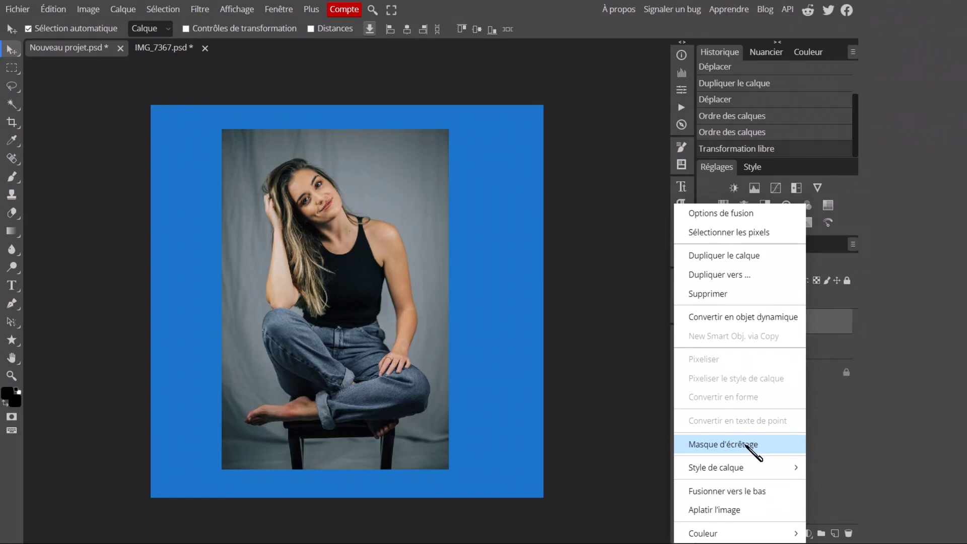
pyautogui.click(745, 445)
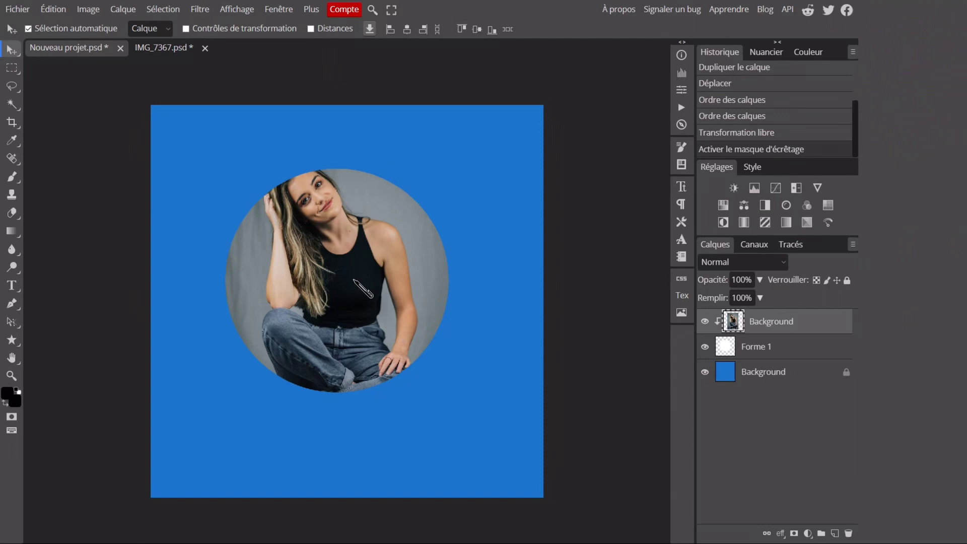
pyautogui.moveTo(354, 280); pyautogui.dragTo(355, 308)
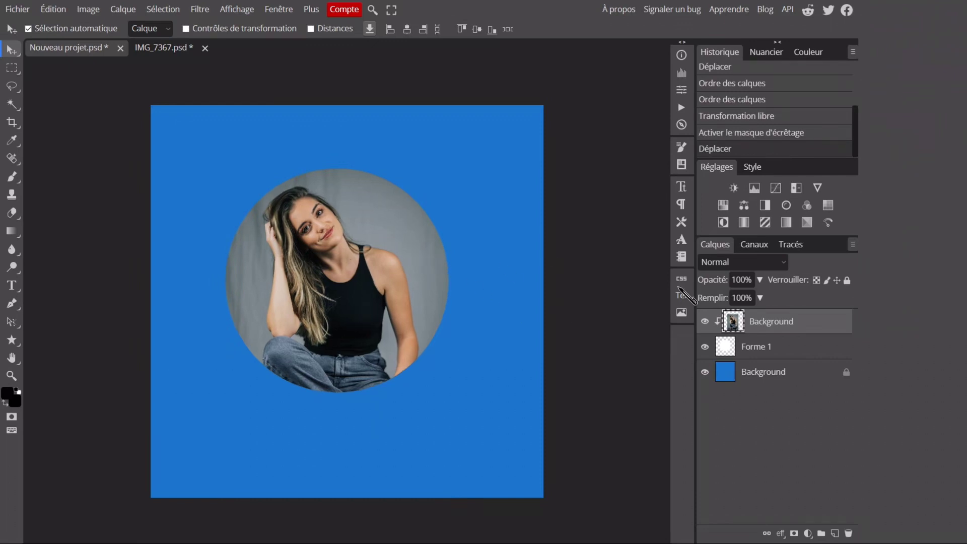
# - Add an 18 px Contour layer style positioned Extérieur to the Forme 1 circle layer
pyautogui.click(795, 351)
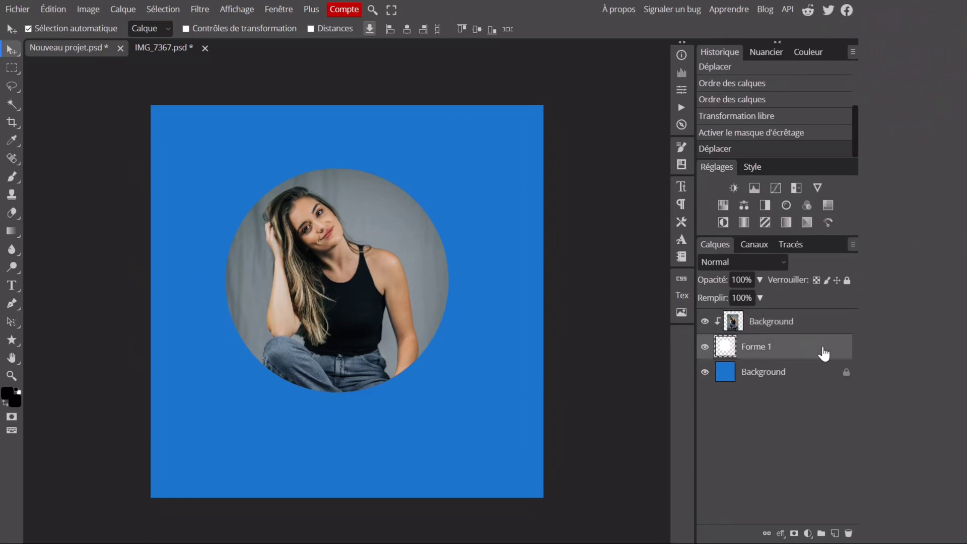
pyautogui.doubleClick(824, 354)
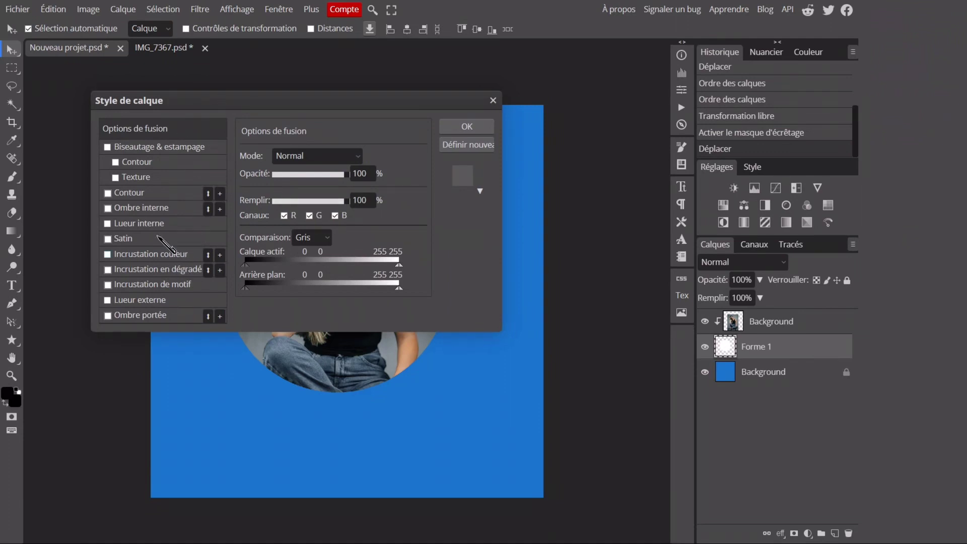
pyautogui.click(128, 193)
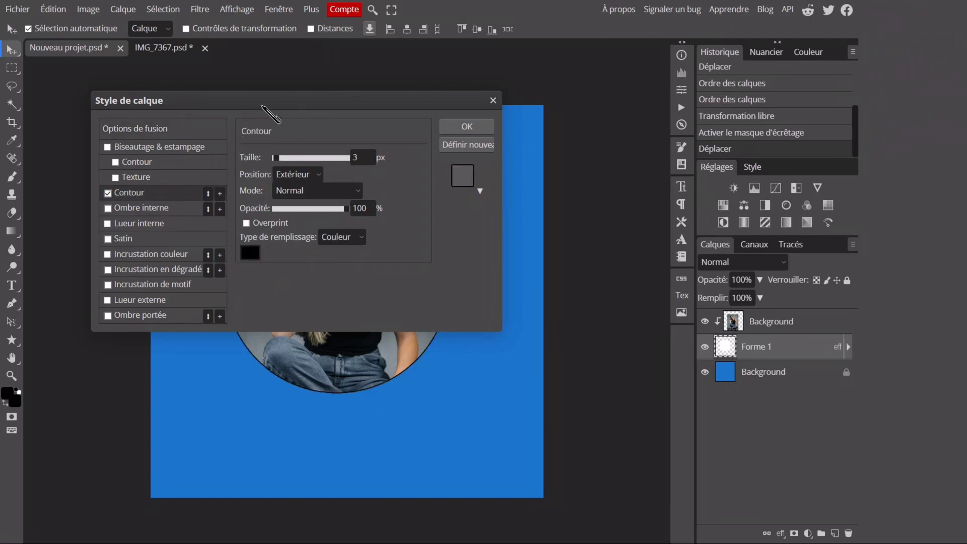
pyautogui.moveTo(270, 114); pyautogui.dragTo(677, 86)
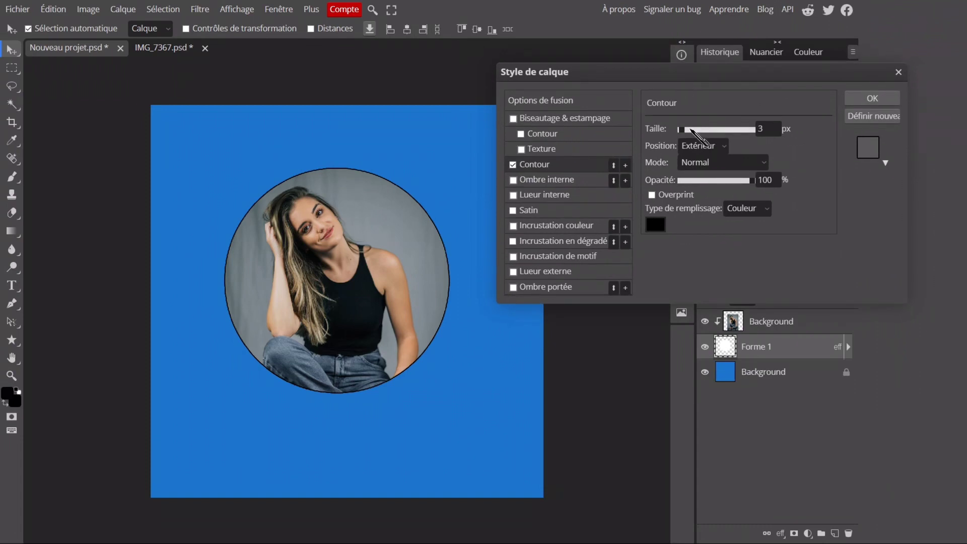
pyautogui.moveTo(688, 130); pyautogui.dragTo(690, 129)
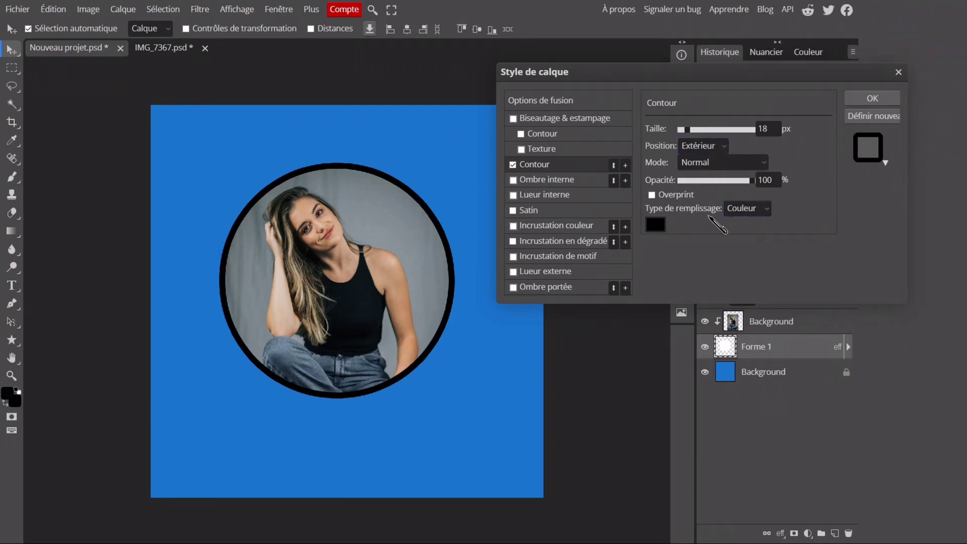
# - Try a Dégradé fill for the circle's contour and try a green hue for the gradient's black colour stop
pyautogui.click(767, 209)
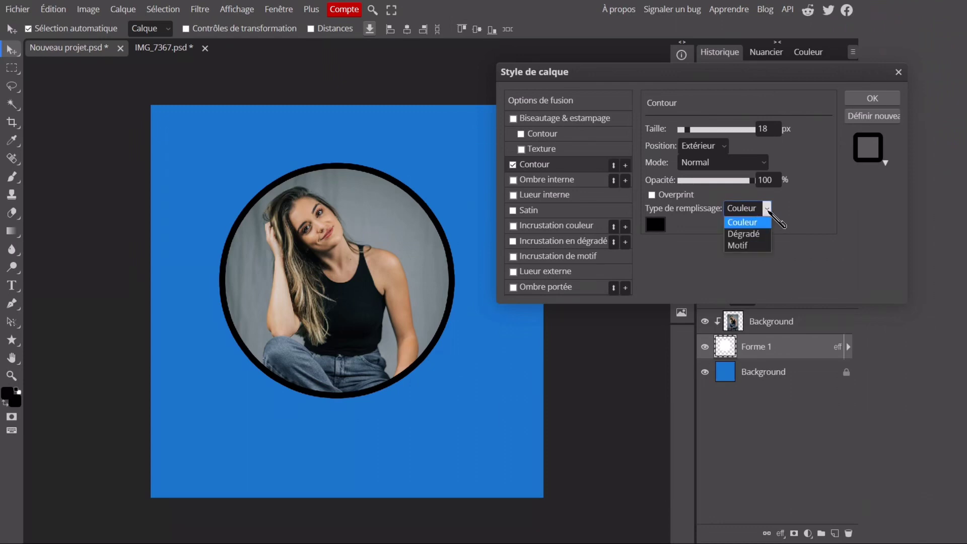
pyautogui.click(757, 233)
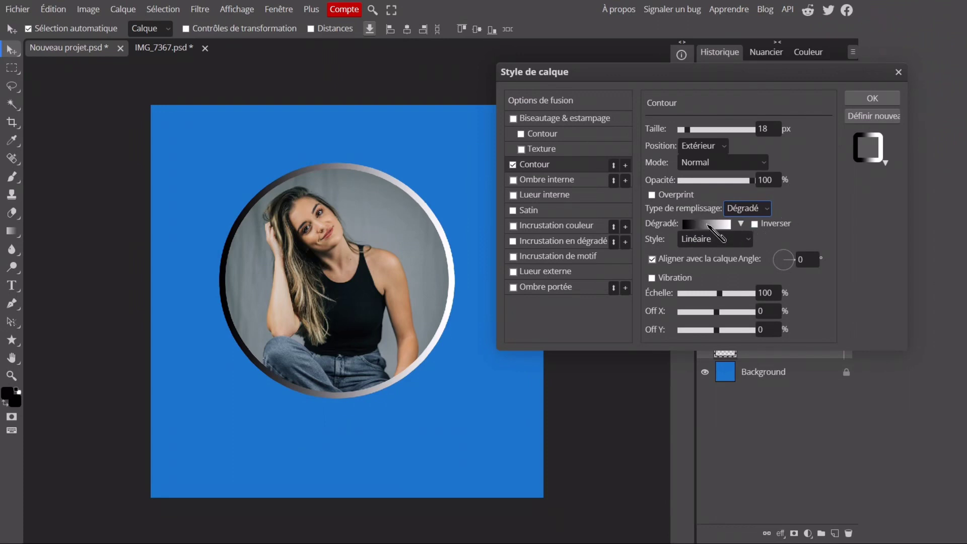
pyautogui.click(709, 225)
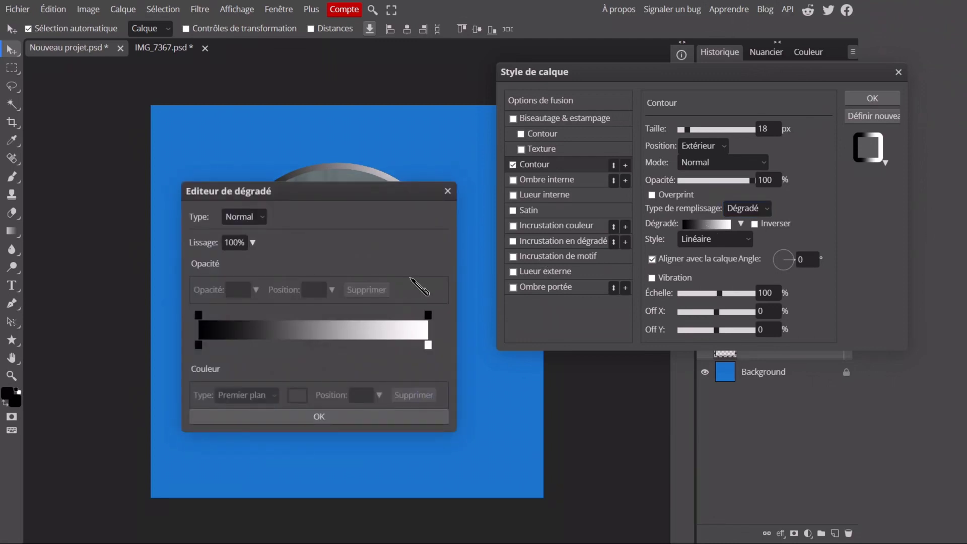
pyautogui.click(198, 345)
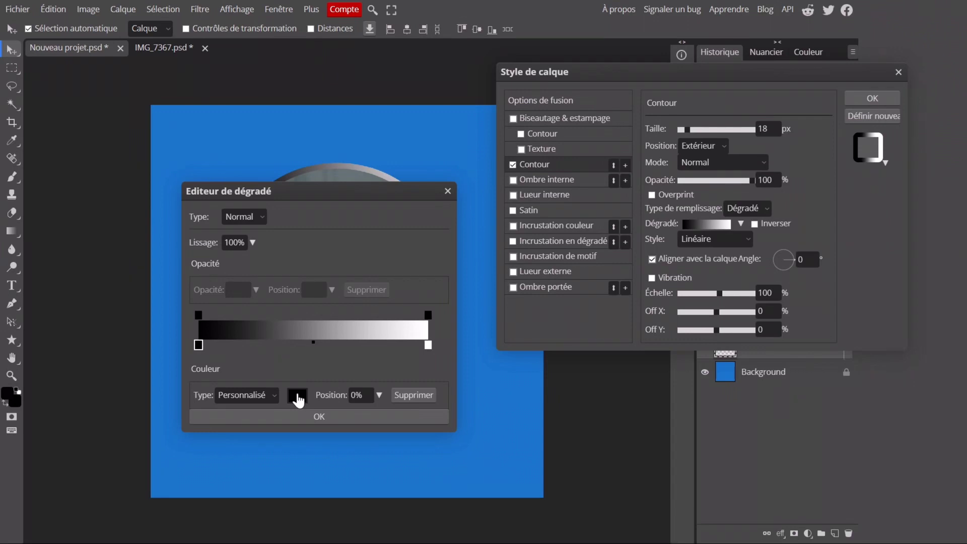
pyautogui.click(297, 394)
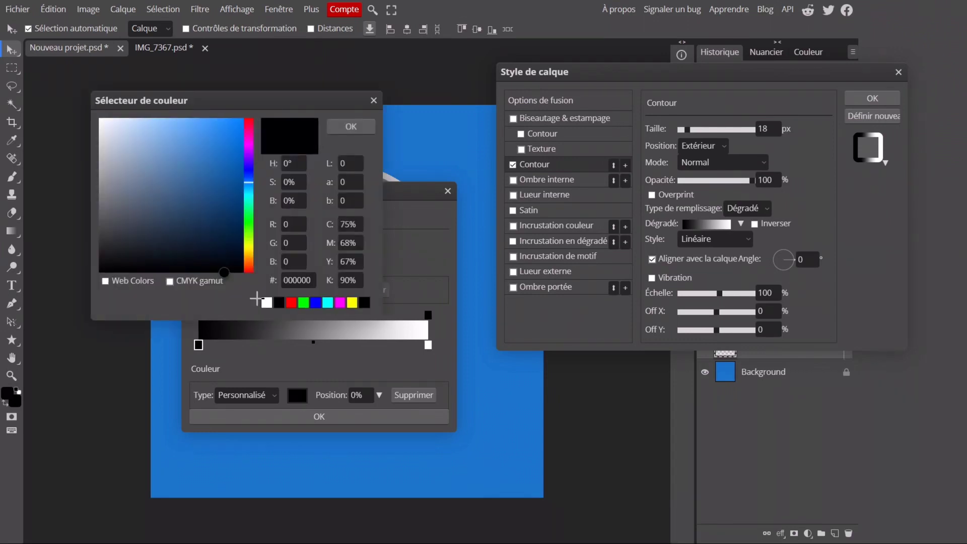
pyautogui.click(248, 234)
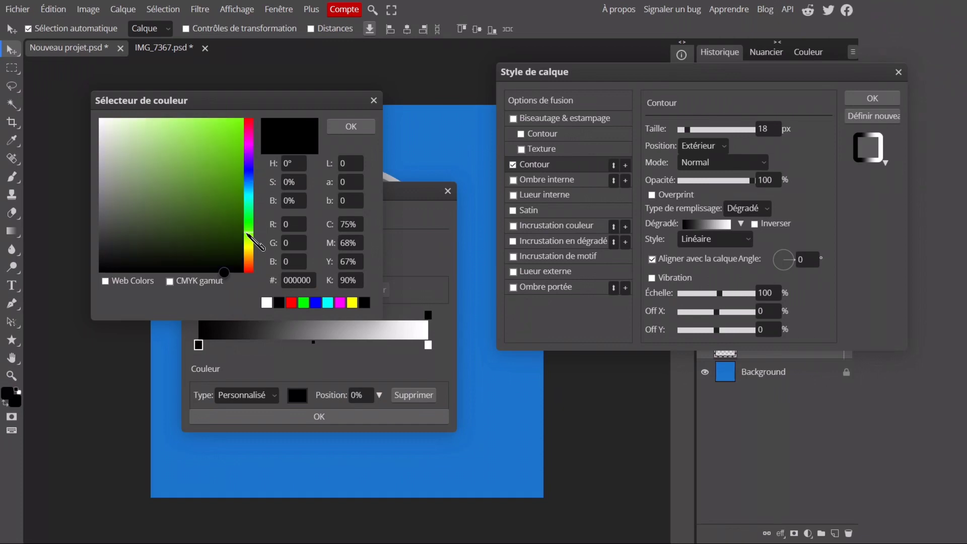
pyautogui.click(351, 126)
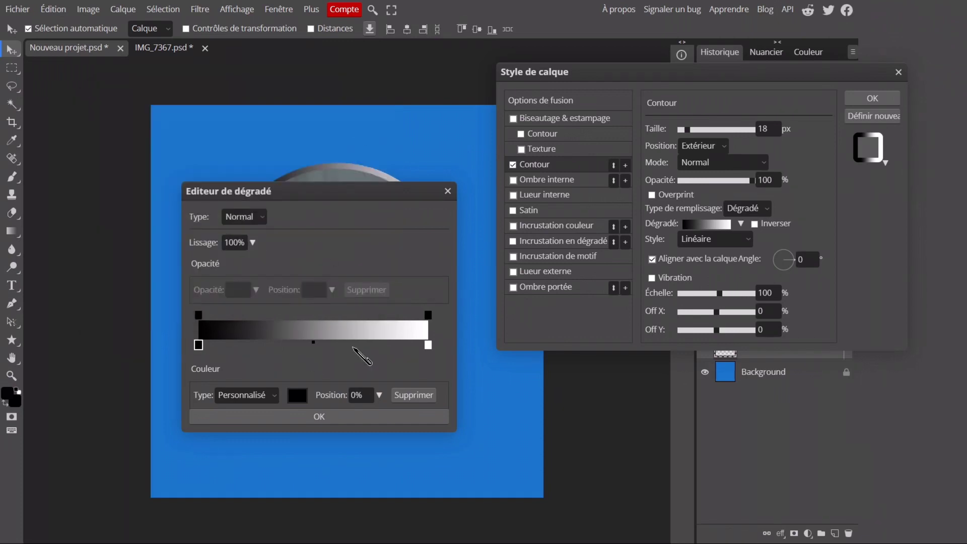
pyautogui.click(320, 416)
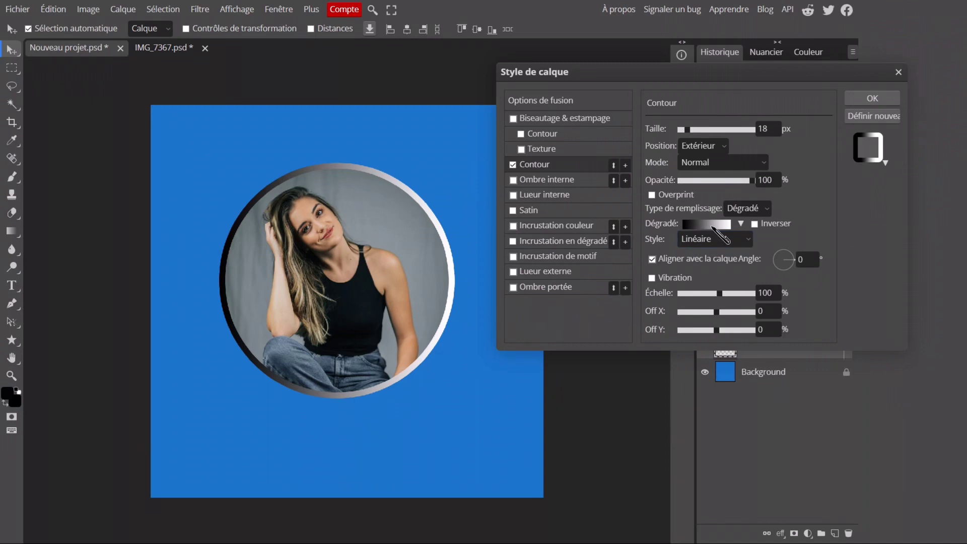
# - Try a Motif fill for the circle's contour and return its fill type to Couleur
pyautogui.click(766, 207)
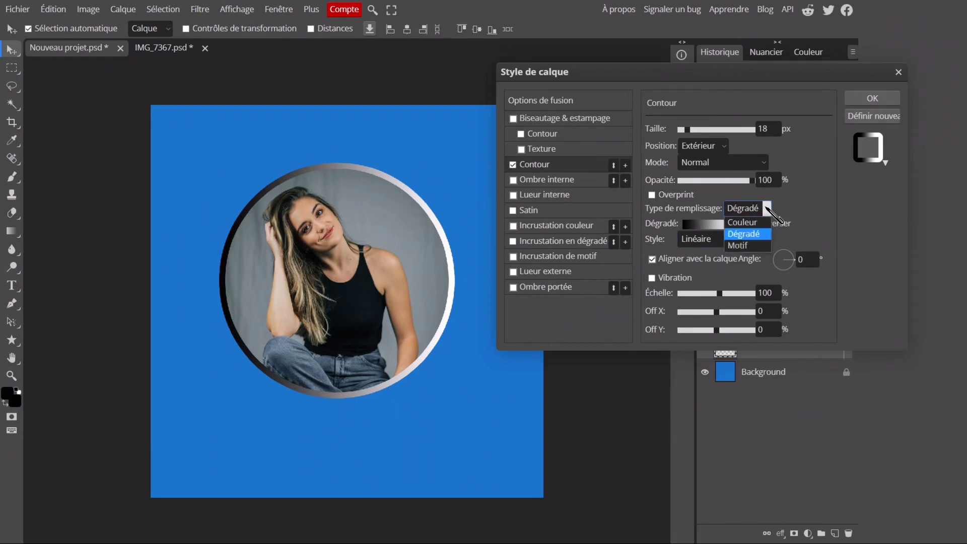
pyautogui.click(753, 245)
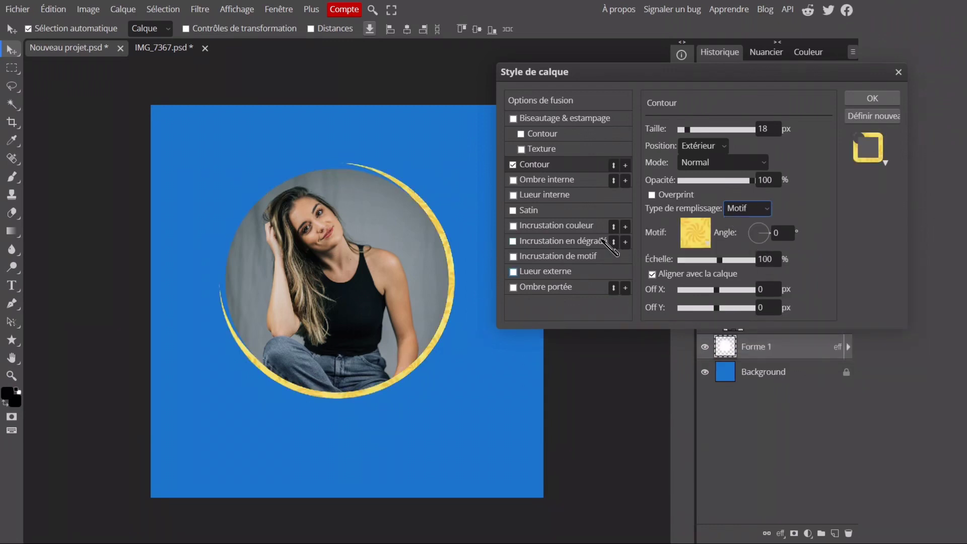
pyautogui.click(766, 209)
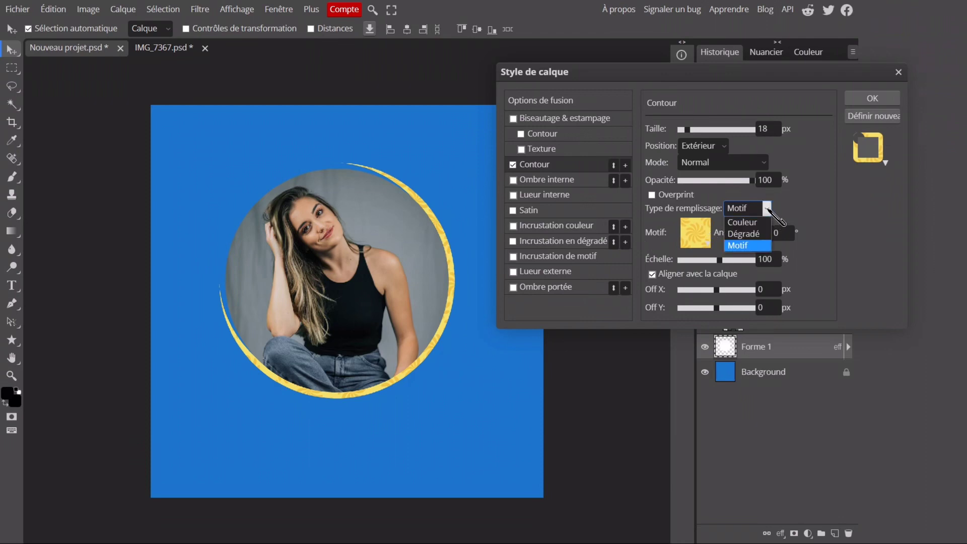
pyautogui.click(753, 211)
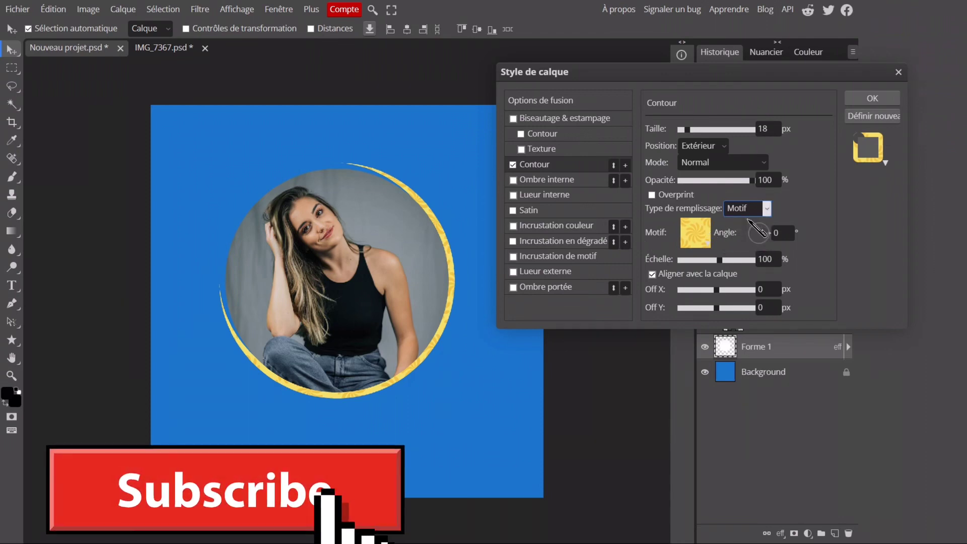
pyautogui.press('Up')
pyautogui.press('Up')
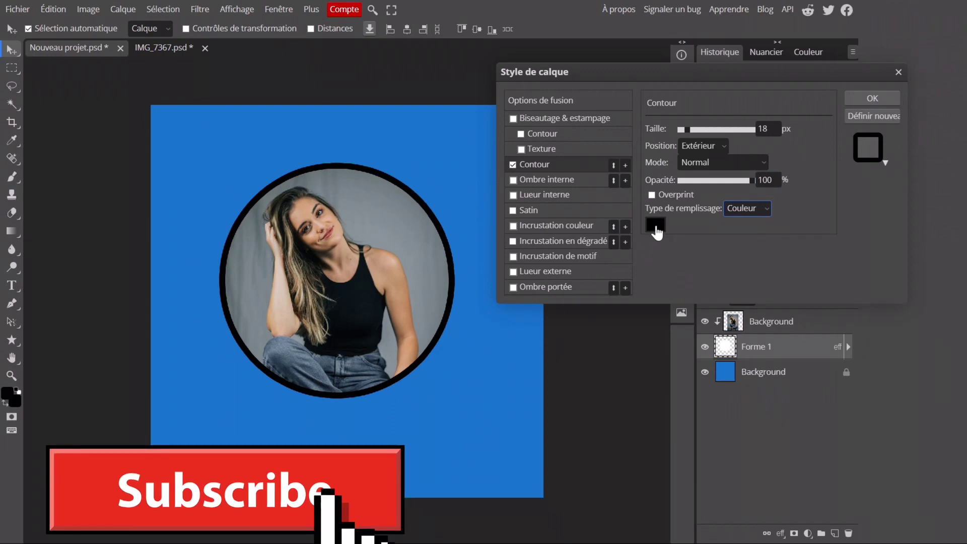
# - Set the Forme 1 circle's contour colour to yellow-green c6de11 and apply the layer style
pyautogui.click(656, 224)
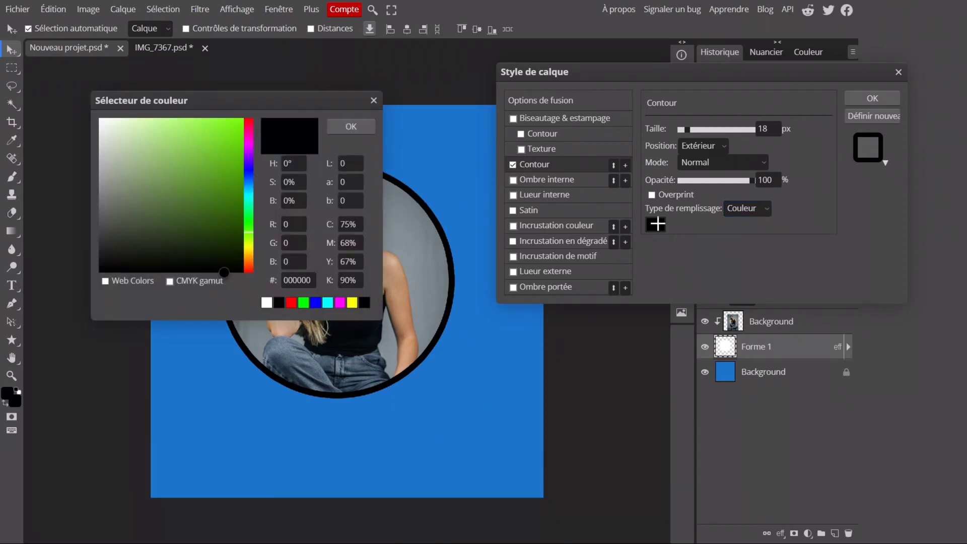
pyautogui.click(233, 138)
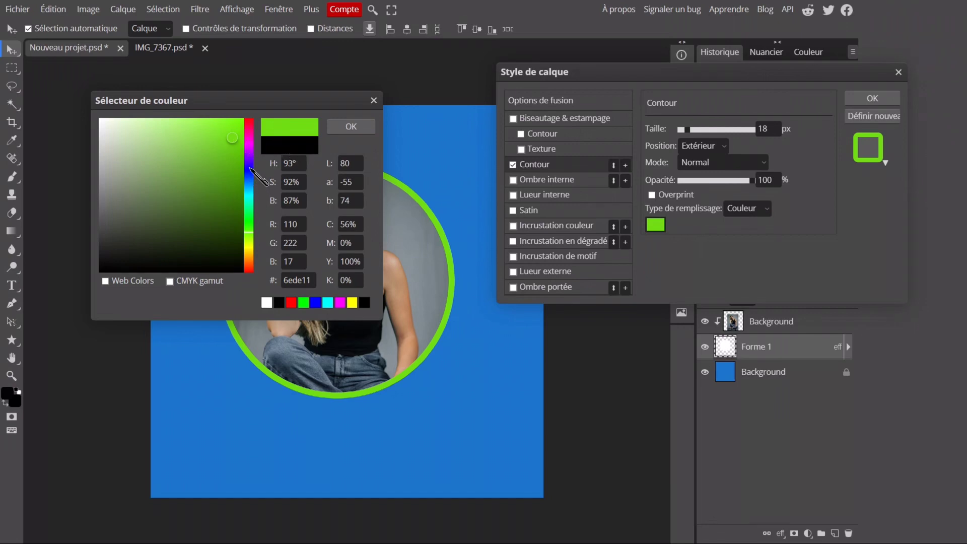
pyautogui.click(247, 265)
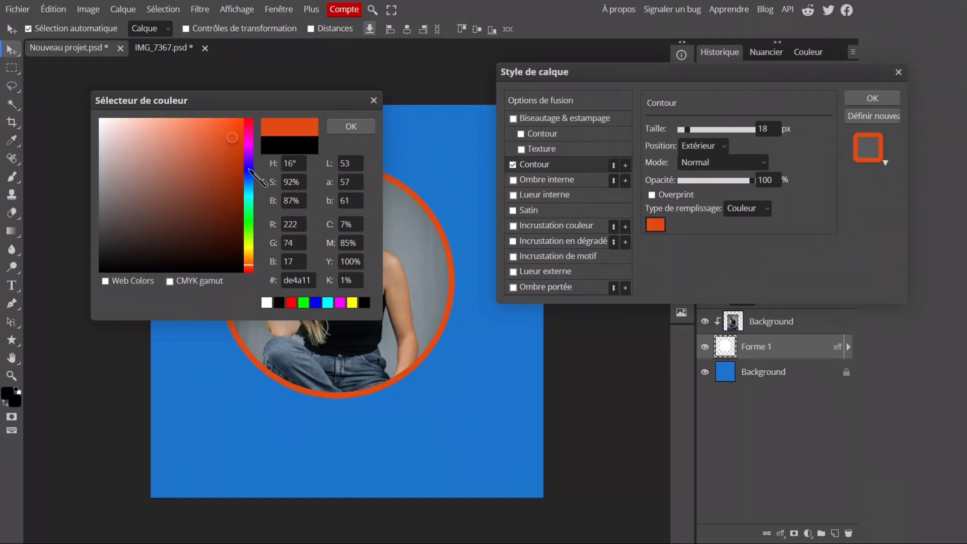
pyautogui.click(249, 142)
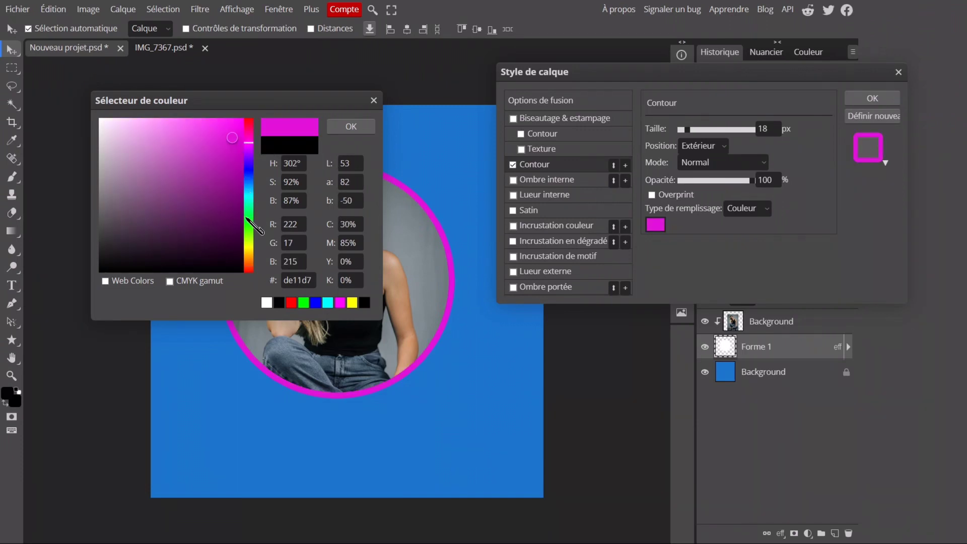
pyautogui.click(252, 245)
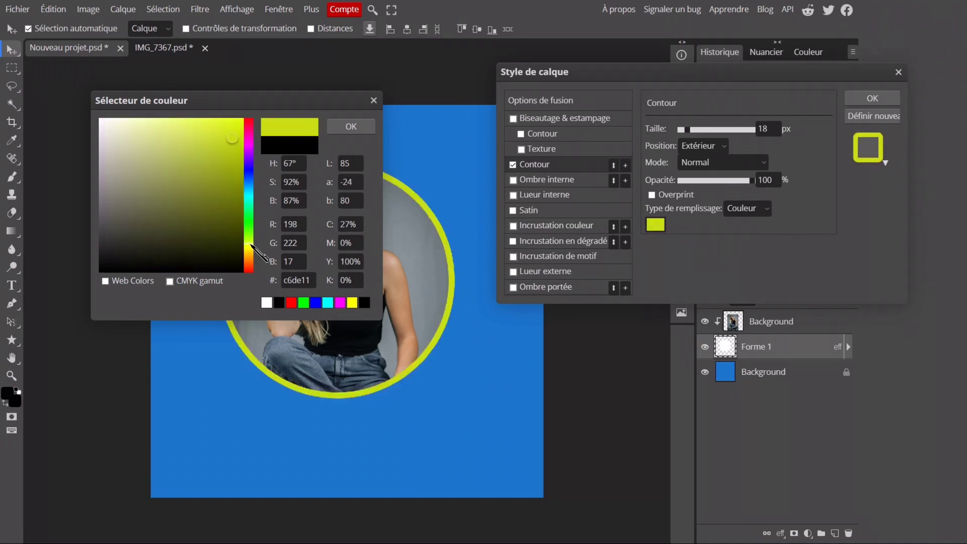
pyautogui.click(351, 127)
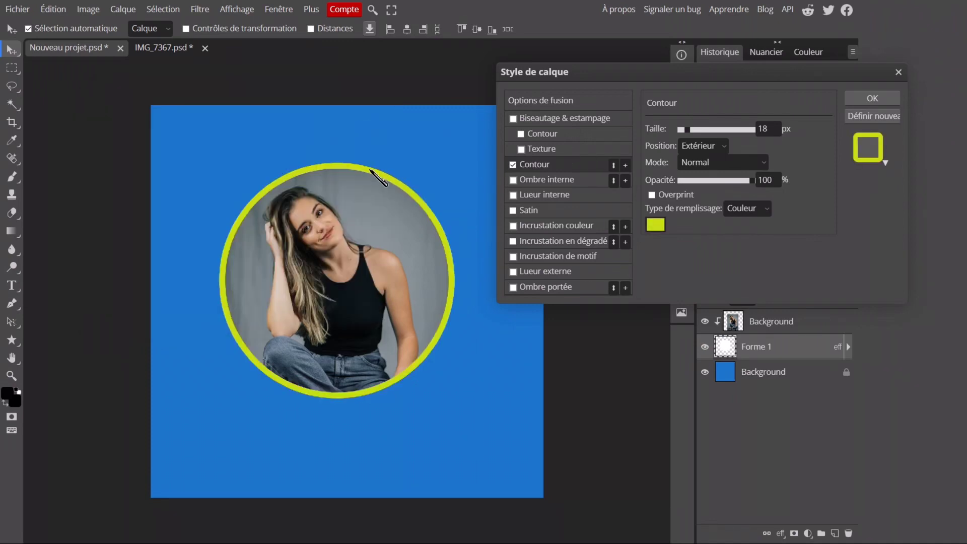
pyautogui.click(876, 103)
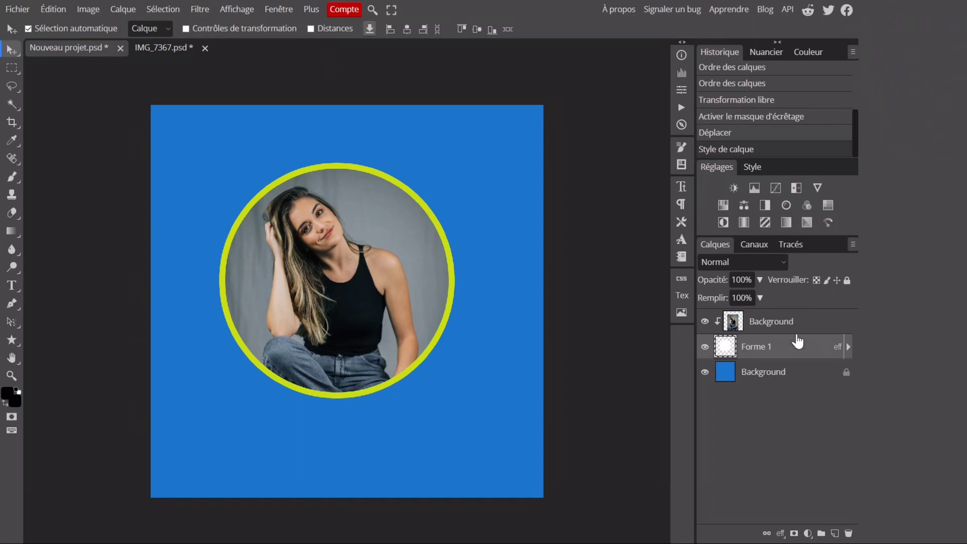
# - Scale the clipped photo layer and the Forme 1 circle together to about 62%
pyautogui.click(801, 318)
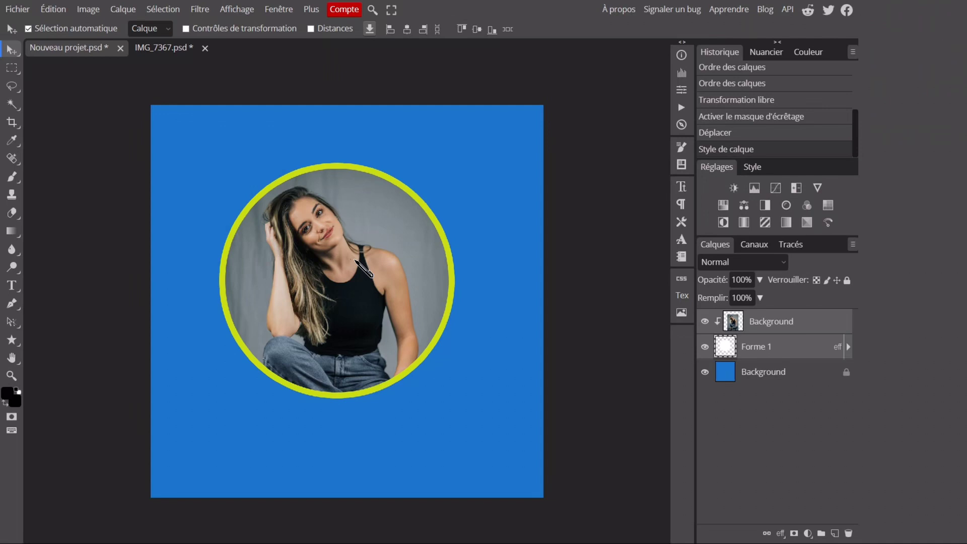
pyautogui.hotkey('ctrl', 't')
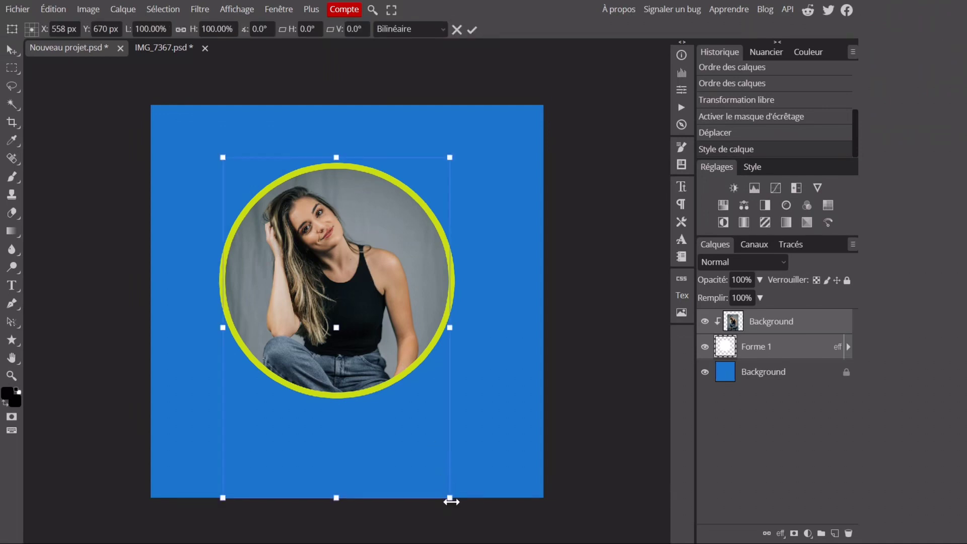
pyautogui.moveTo(450, 497); pyautogui.dragTo(450, 498)
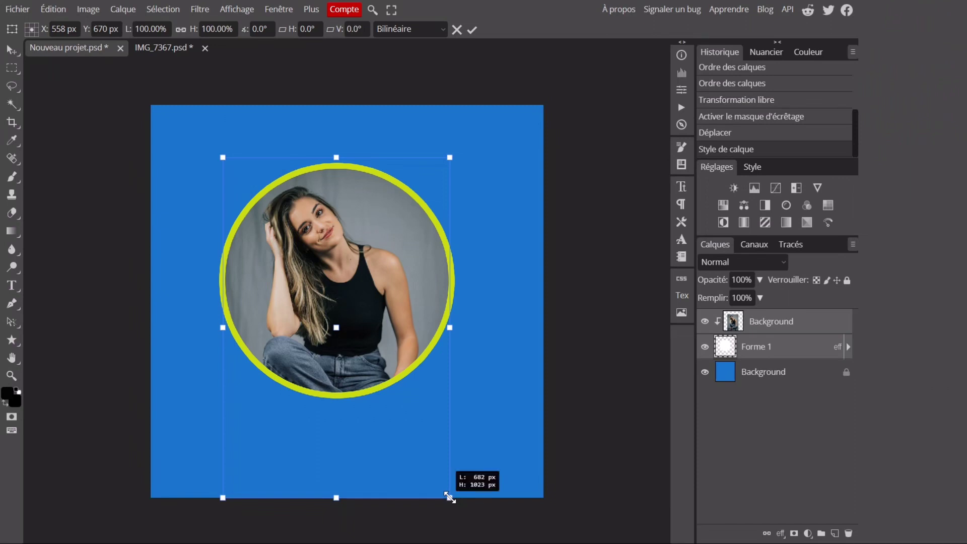
pyautogui.moveTo(434, 457); pyautogui.dragTo(362, 321)
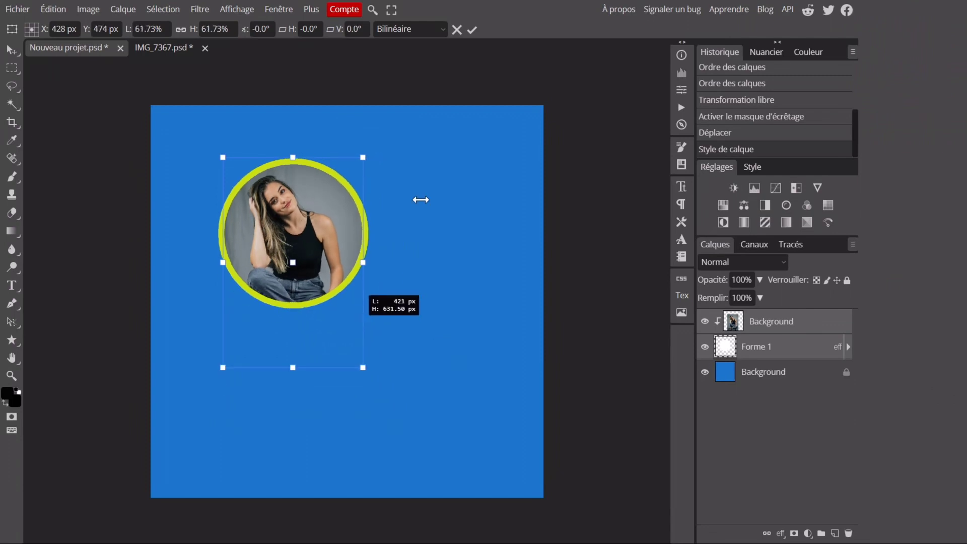
pyautogui.moveTo(420, 199); pyautogui.dragTo(422, 200)
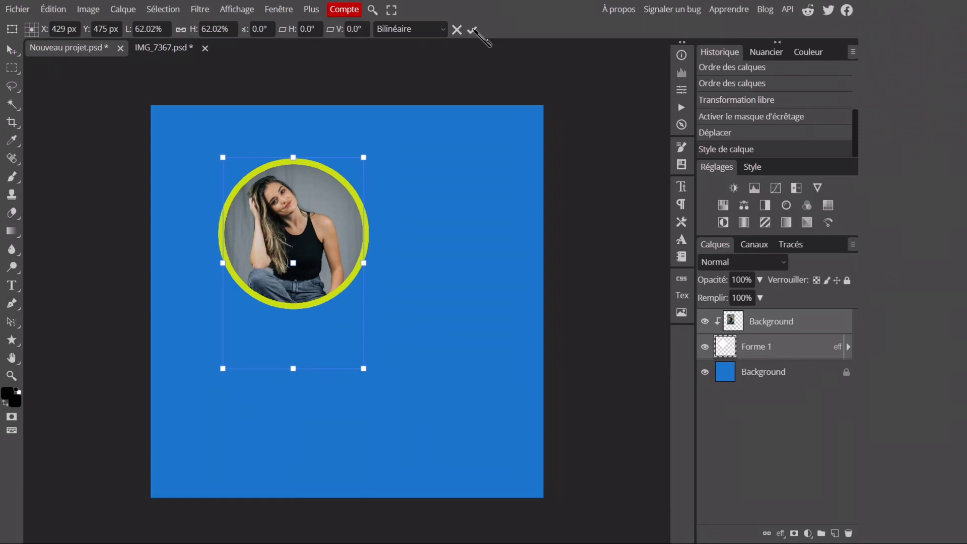
pyautogui.click(472, 30)
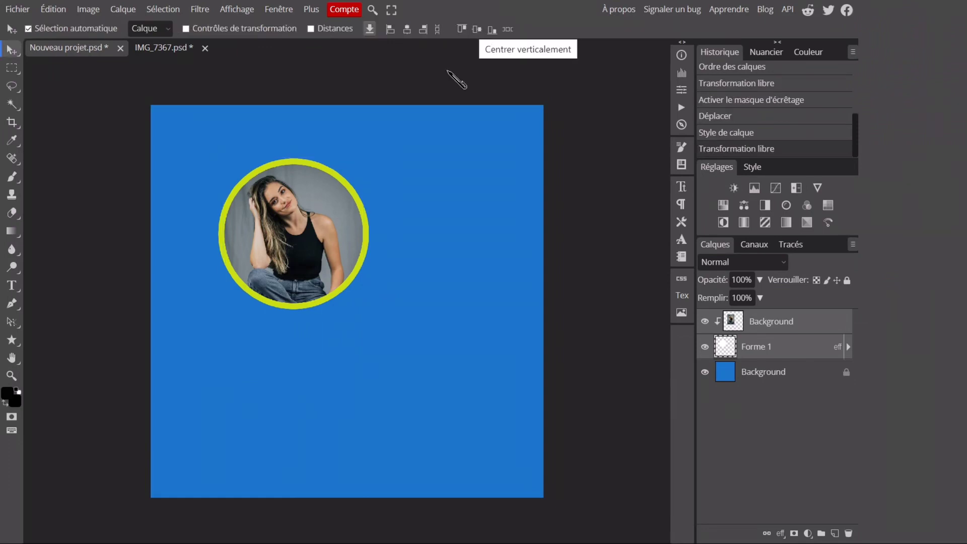
# - Move the framed photo to the canvas's upper-left corner and hide its photo and Forme 1 layers
pyautogui.moveTo(267, 240); pyautogui.dragTo(248, 196)
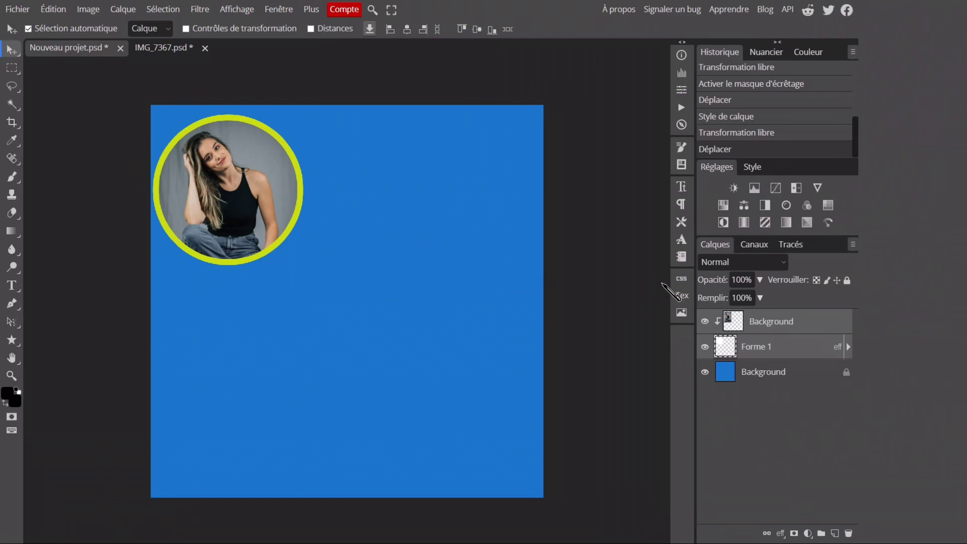
pyautogui.click(705, 322)
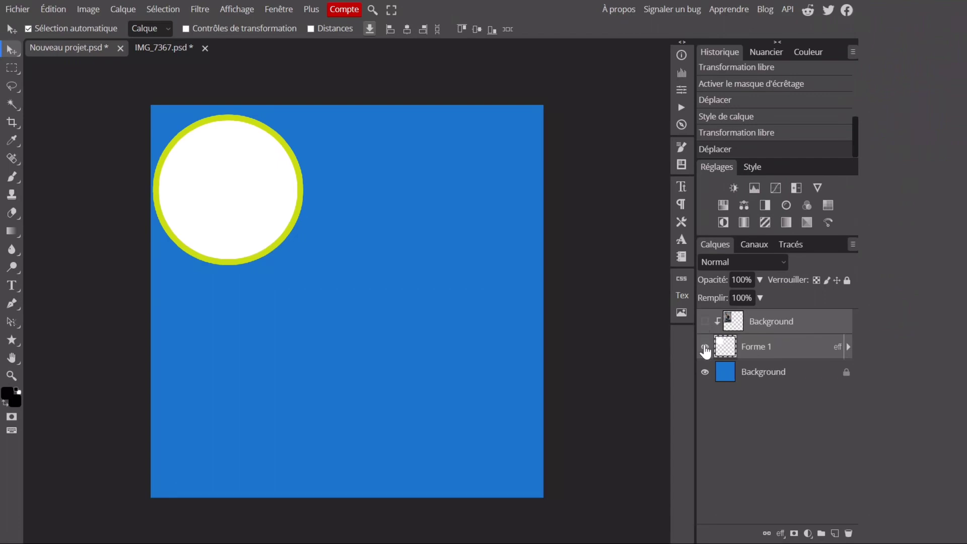
pyautogui.click(705, 347)
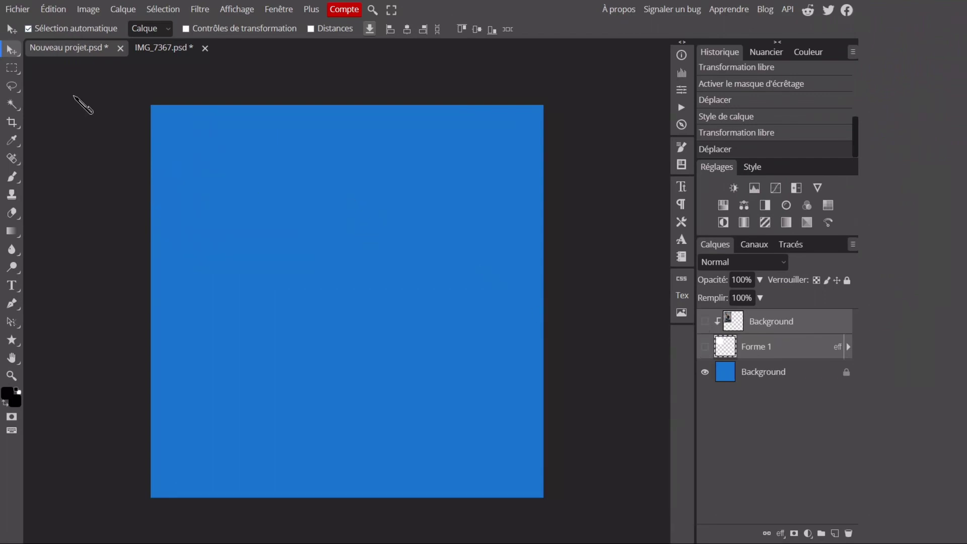
# - Open the images IMG_7370 and IMG_7371 together from the Desktop folder
pyautogui.click(21, 9)
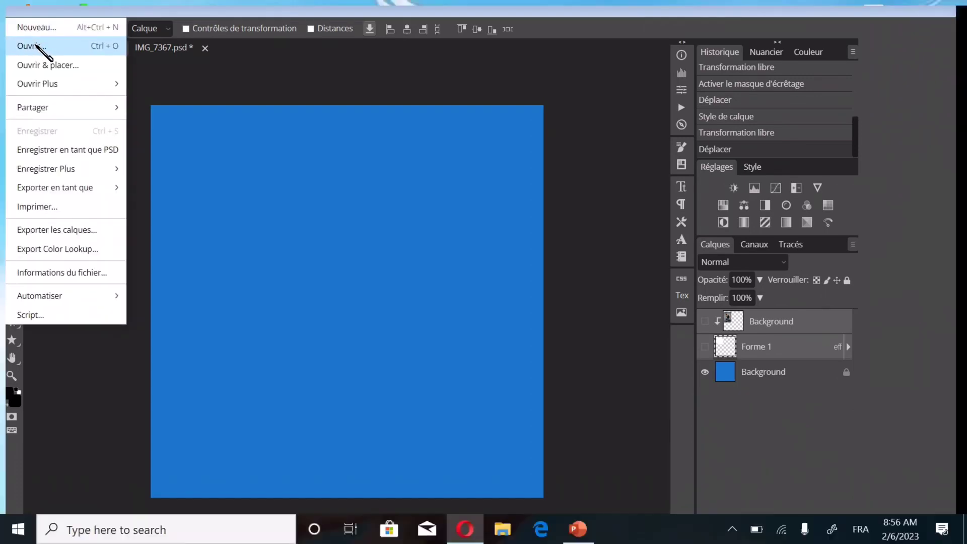
pyautogui.click(33, 46)
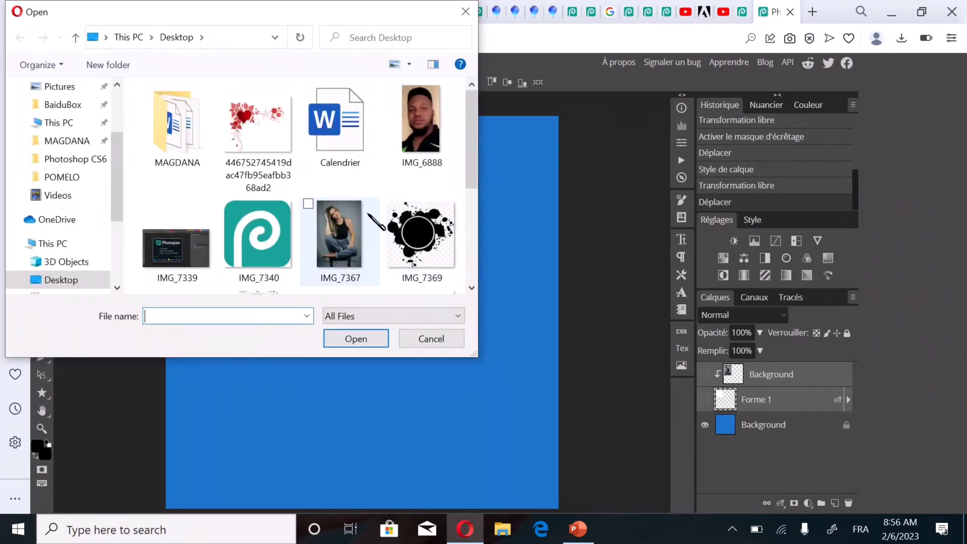
pyautogui.click(472, 287)
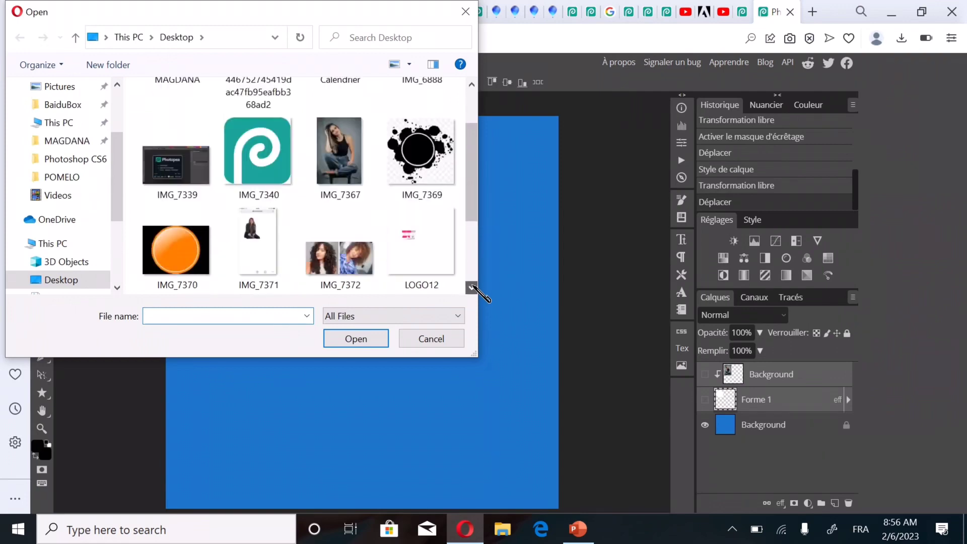
pyautogui.click(186, 157)
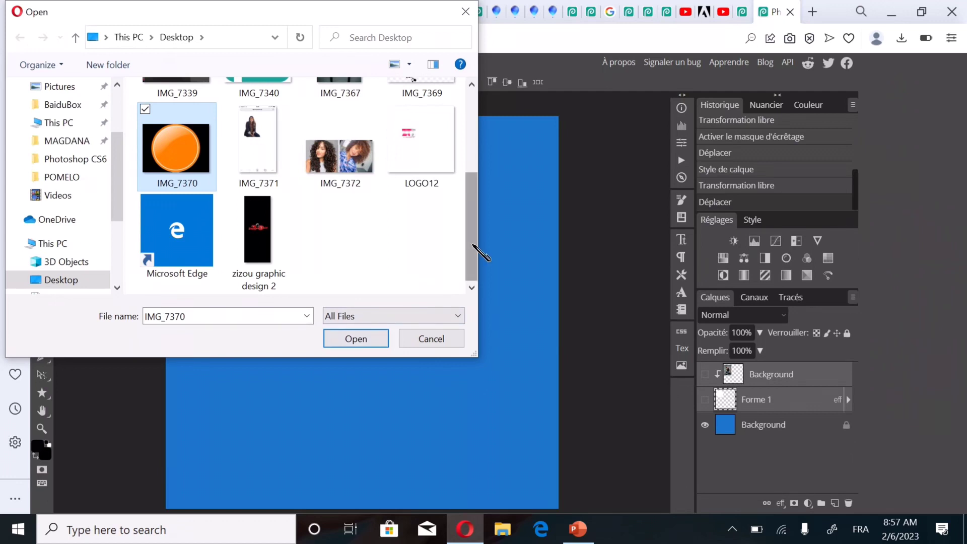
pyautogui.moveTo(473, 246); pyautogui.dragTo(476, 236)
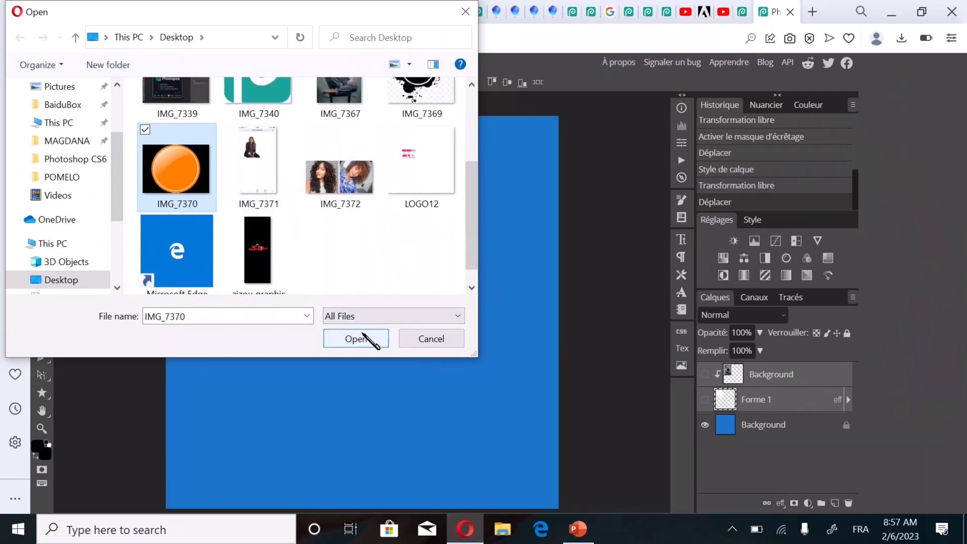
pyautogui.click(284, 188)
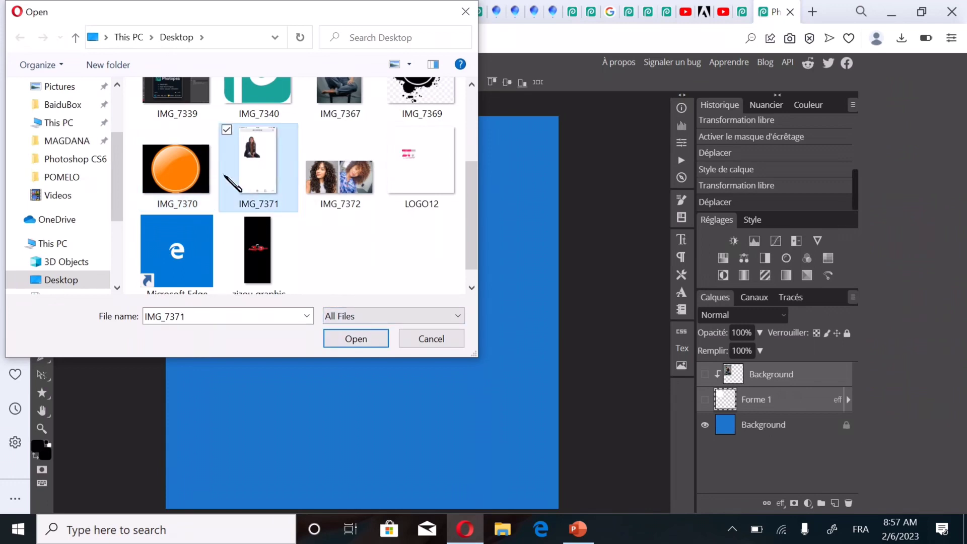
pyautogui.keyDown('ctrl'); pyautogui.click(189, 171); pyautogui.keyUp('ctrl')
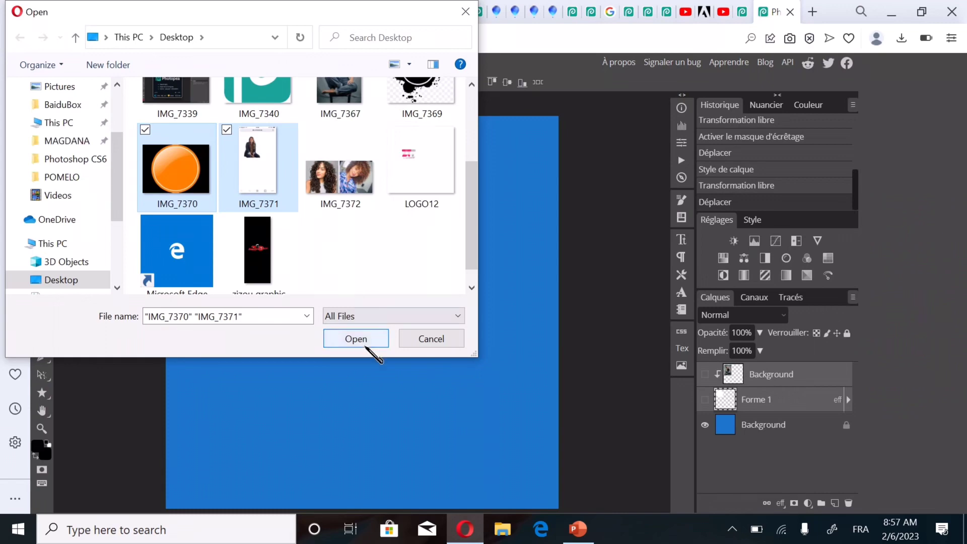
pyautogui.click(369, 343)
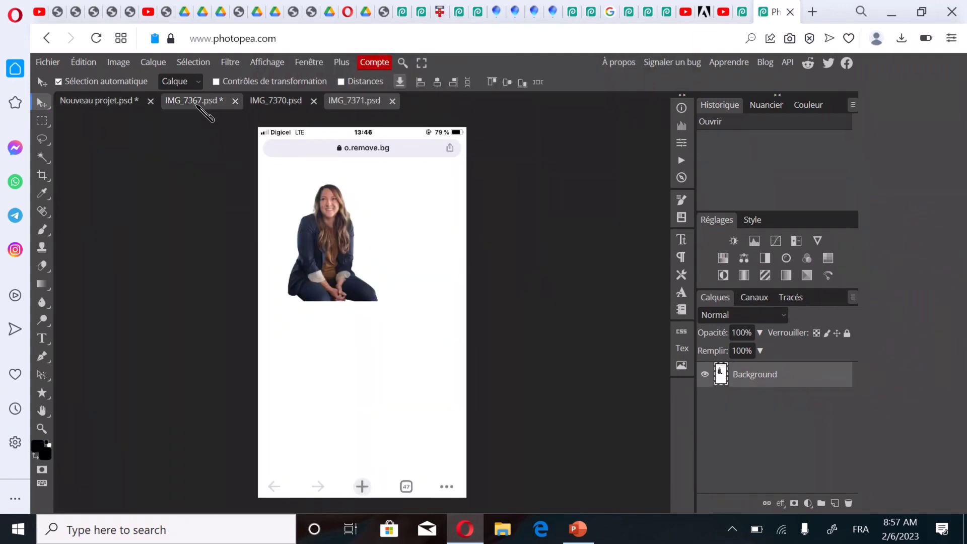
# - Close the IMG_7367.psd document without saving it and switch the editor back to full screen
pyautogui.click(196, 104)
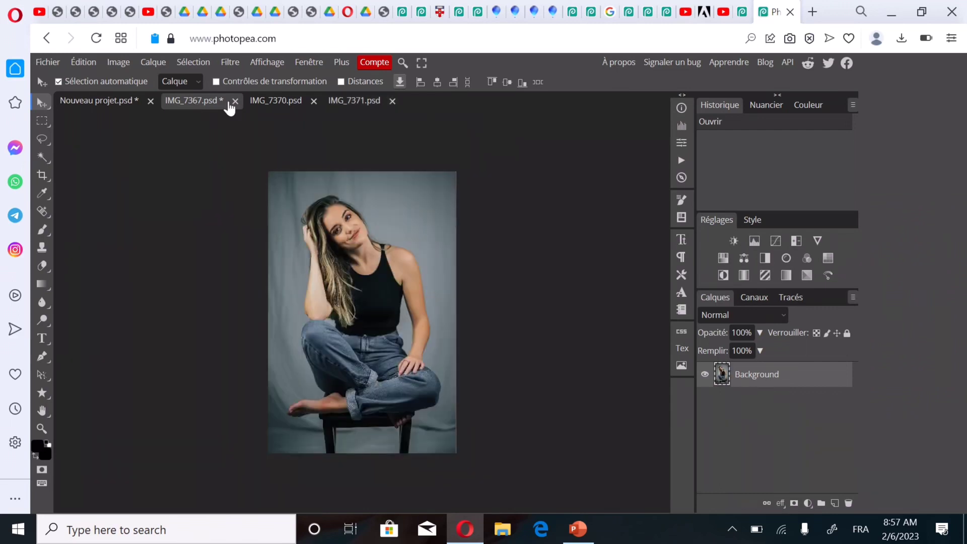
pyautogui.click(234, 103)
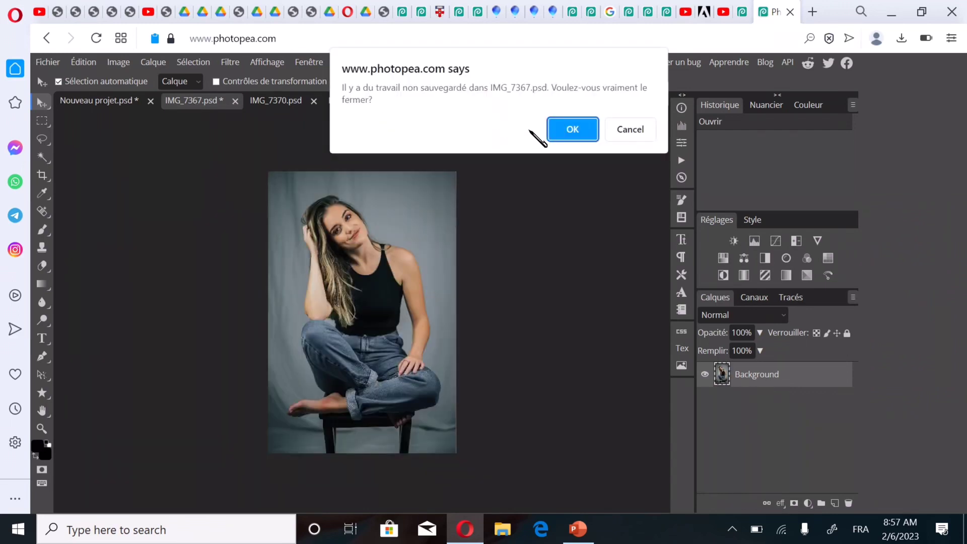
pyautogui.click(558, 131)
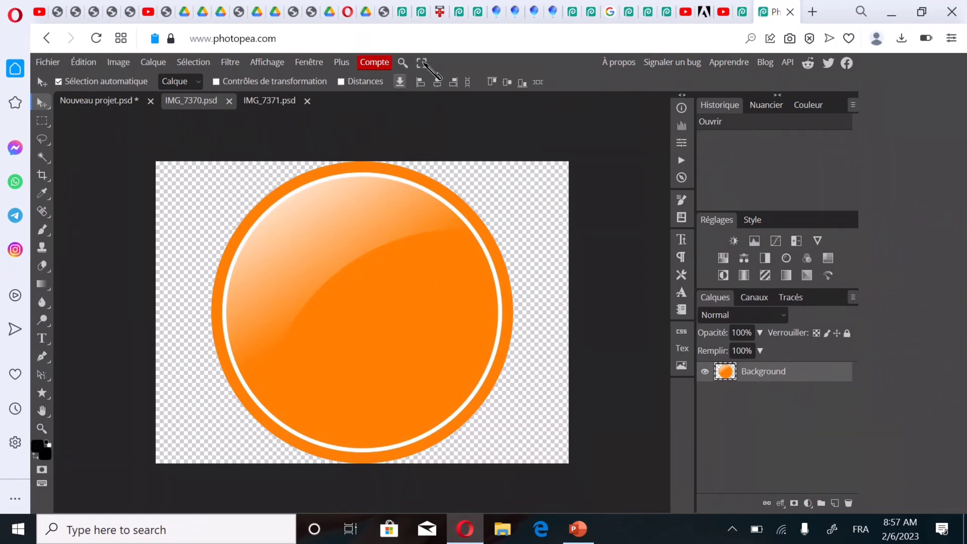
pyautogui.click(421, 63)
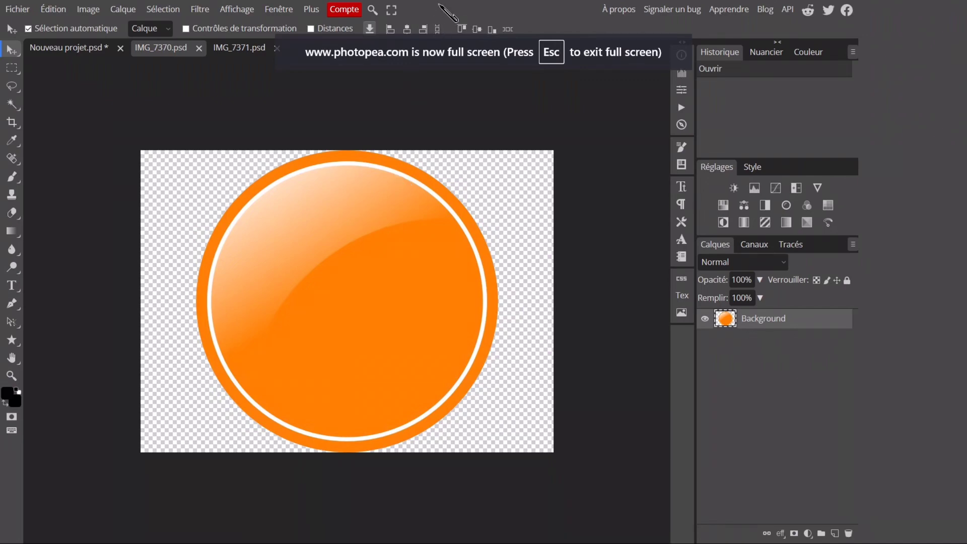
# - Copy the orange glossy circle from IMG_7370.psd into the Nouveau projet.psd document
pyautogui.moveTo(403, 2)
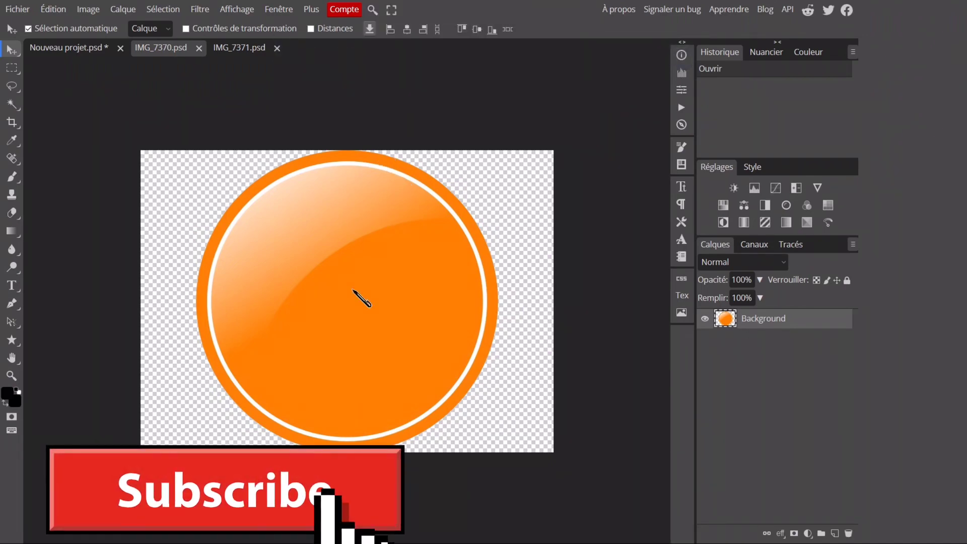
pyautogui.moveTo(345, 283); pyautogui.dragTo(317, 222)
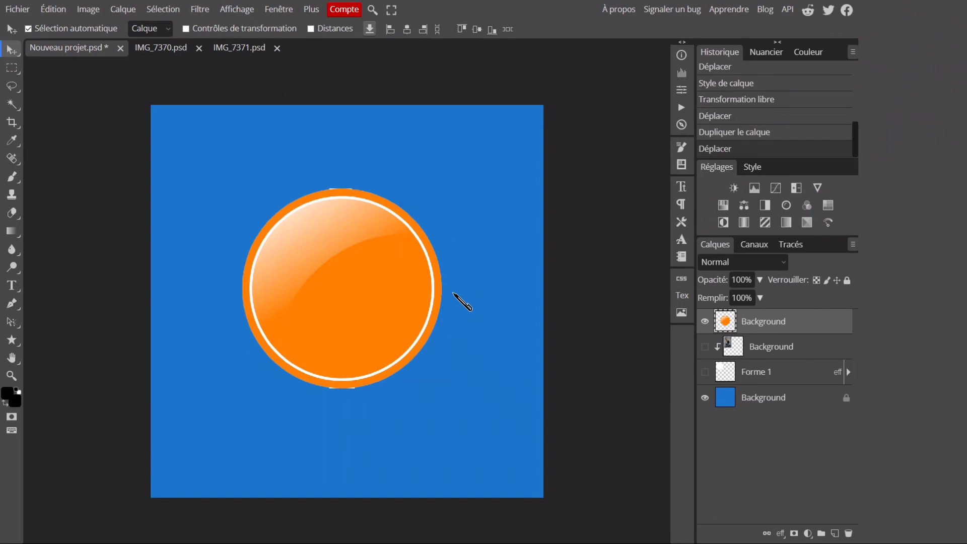
# - Enlarge the orange circle proportionally to about 129% and move it to the middle of the blue canvas
pyautogui.hotkey('ctrl', 'alt', 't')
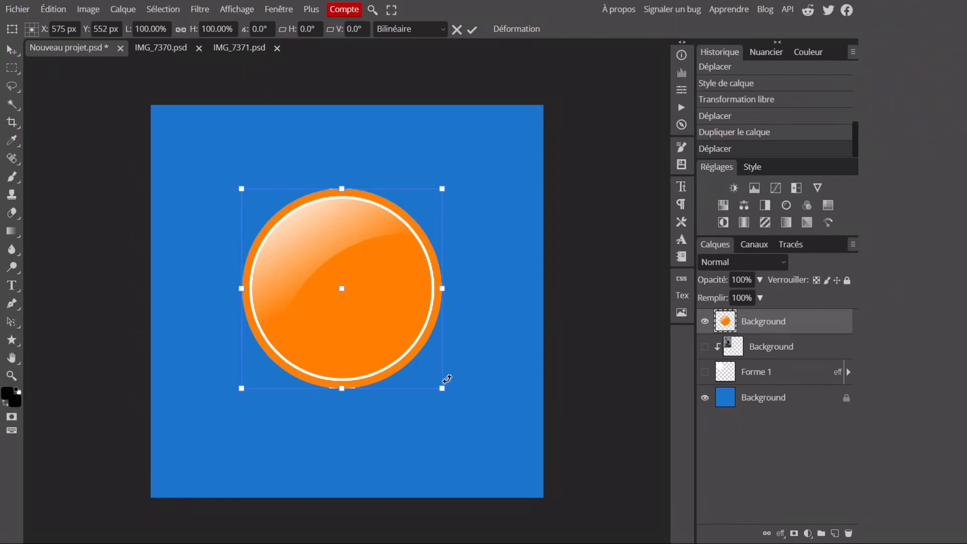
pyautogui.moveTo(439, 387); pyautogui.dragTo(439, 387)
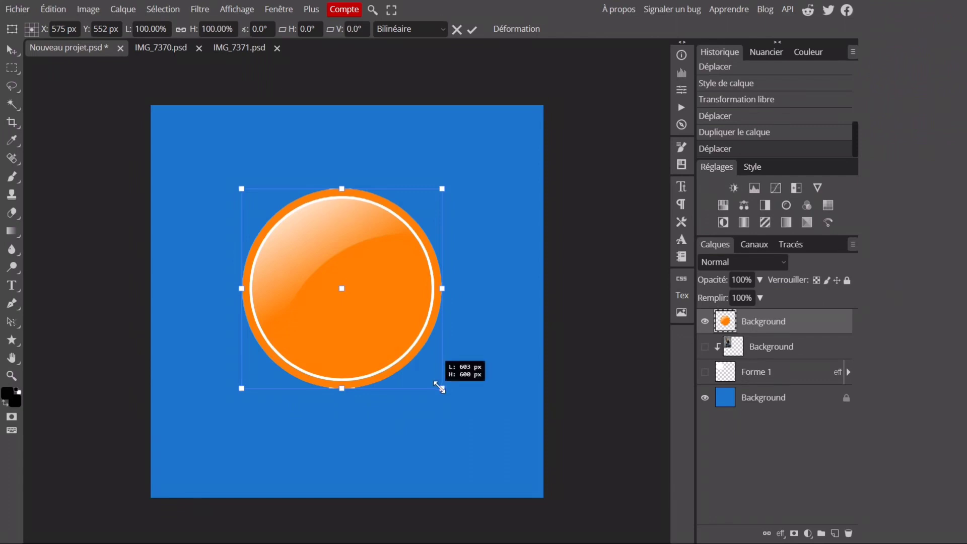
pyautogui.moveTo(439, 386); pyautogui.dragTo(480, 431)
pyautogui.moveTo(484, 433); pyautogui.dragTo(498, 445)
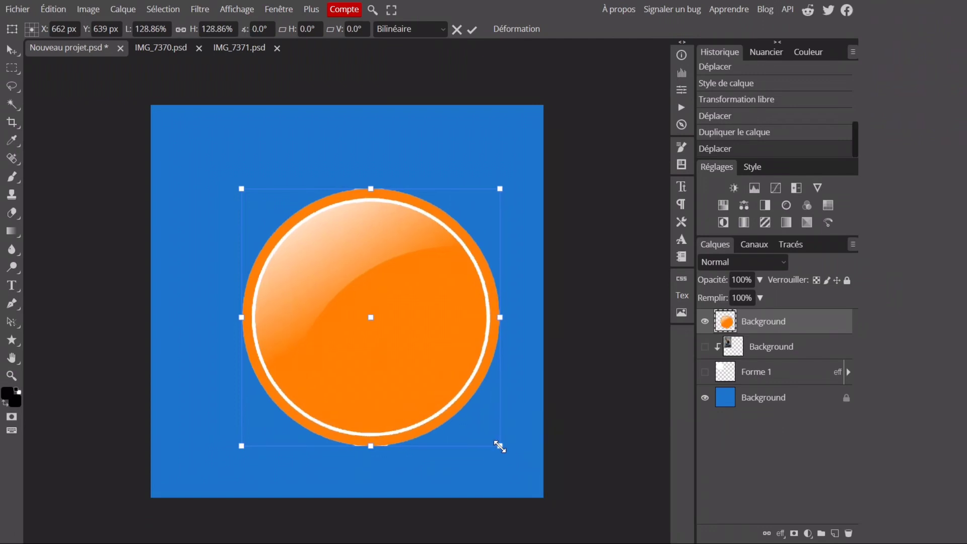
pyautogui.click(472, 30)
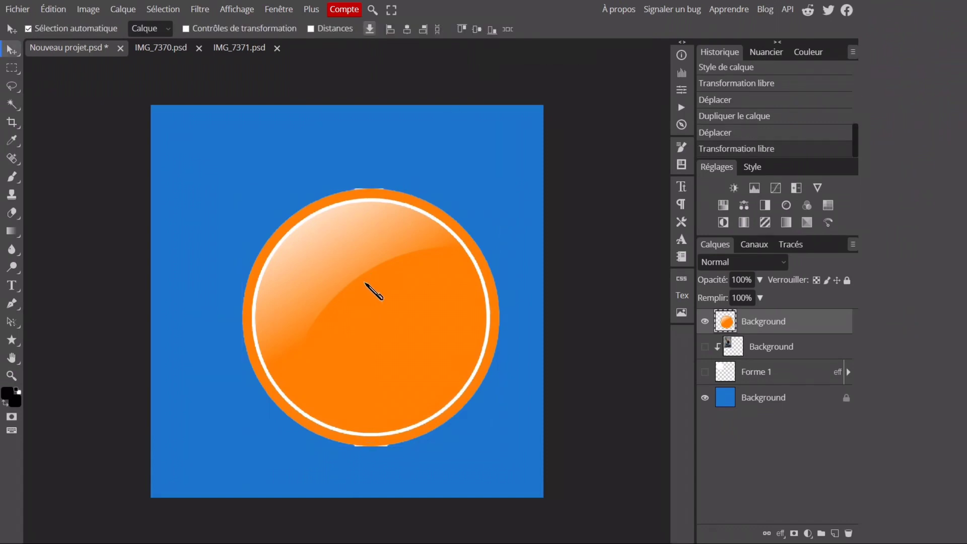
pyautogui.moveTo(359, 279); pyautogui.dragTo(338, 262)
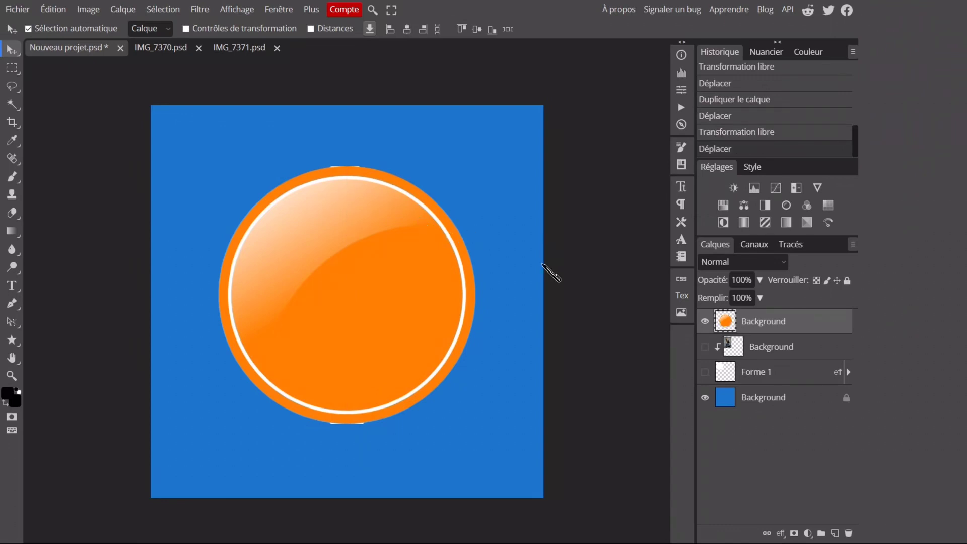
# - Remove the white background around the seated woman in IMG_7371.psd with the Magic Eraser
pyautogui.click(257, 50)
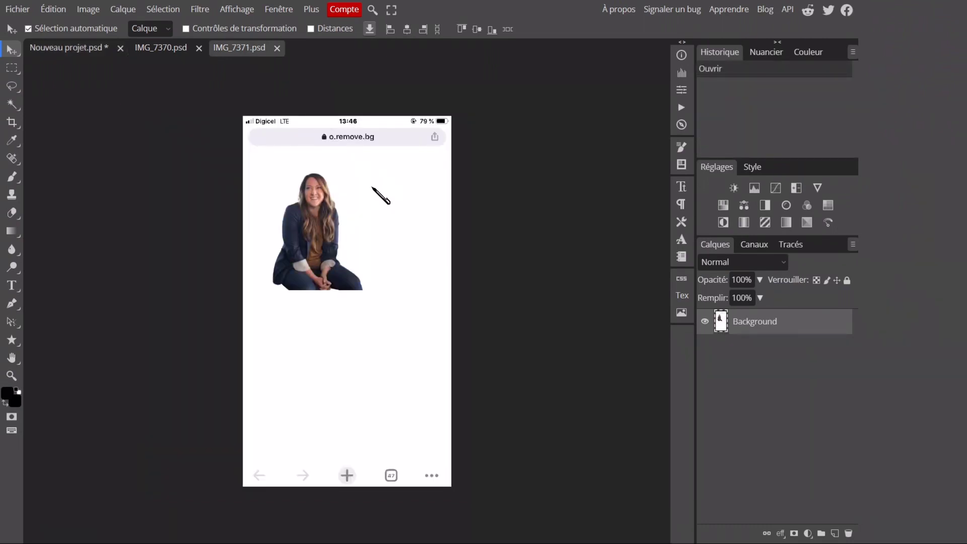
pyautogui.click(12, 67)
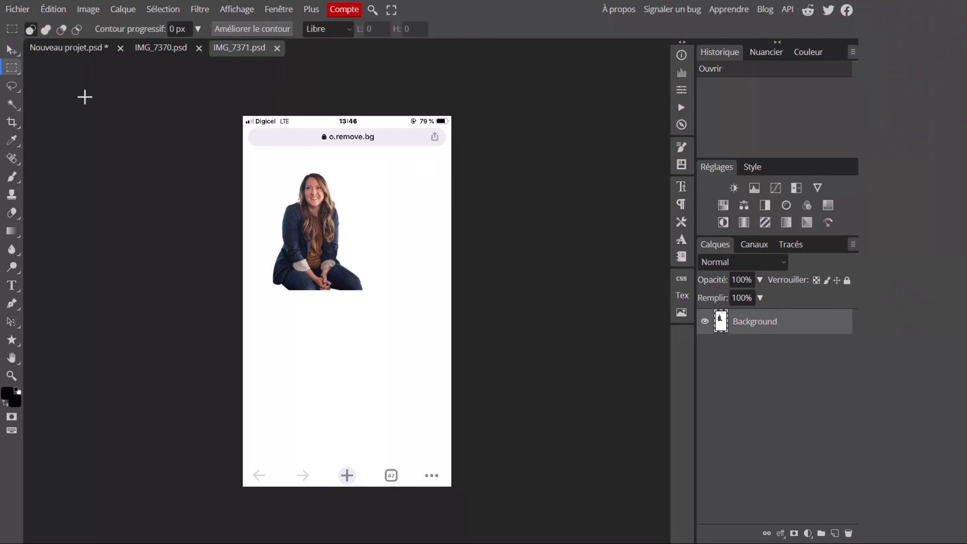
pyautogui.click(13, 66)
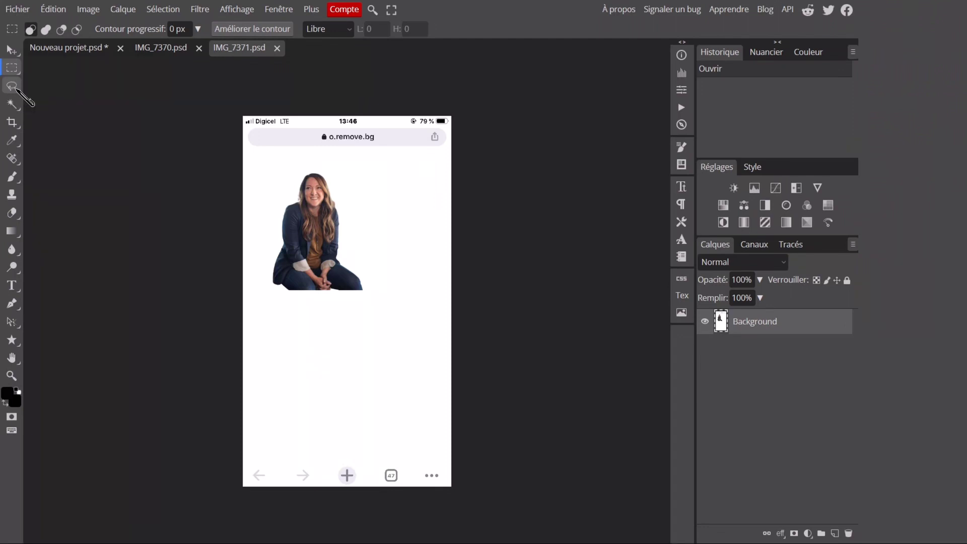
pyautogui.click(15, 88)
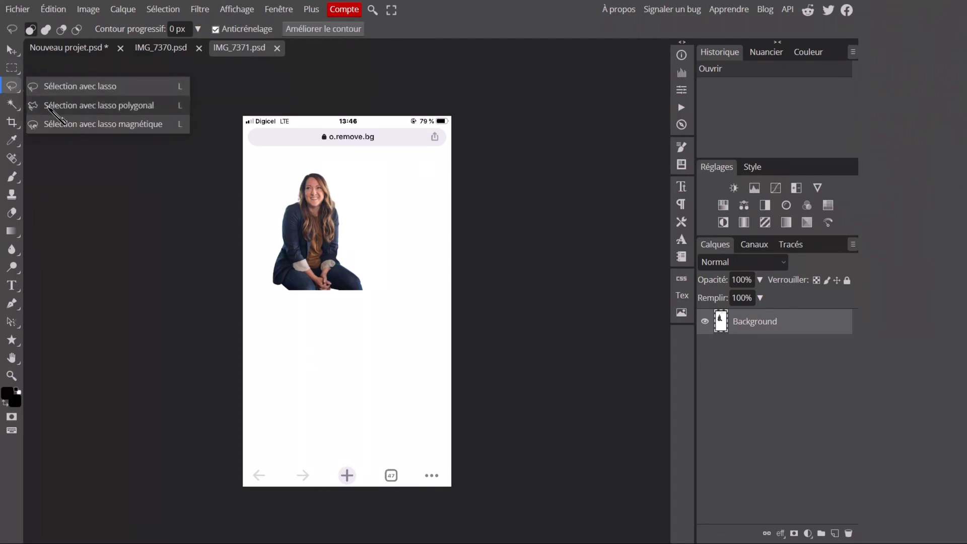
pyautogui.click(15, 159)
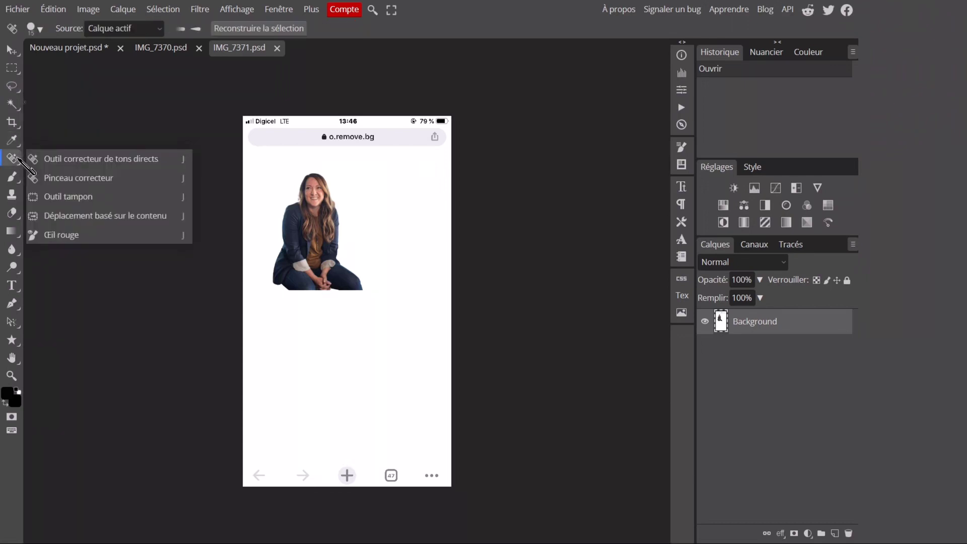
pyautogui.rightClick(16, 214)
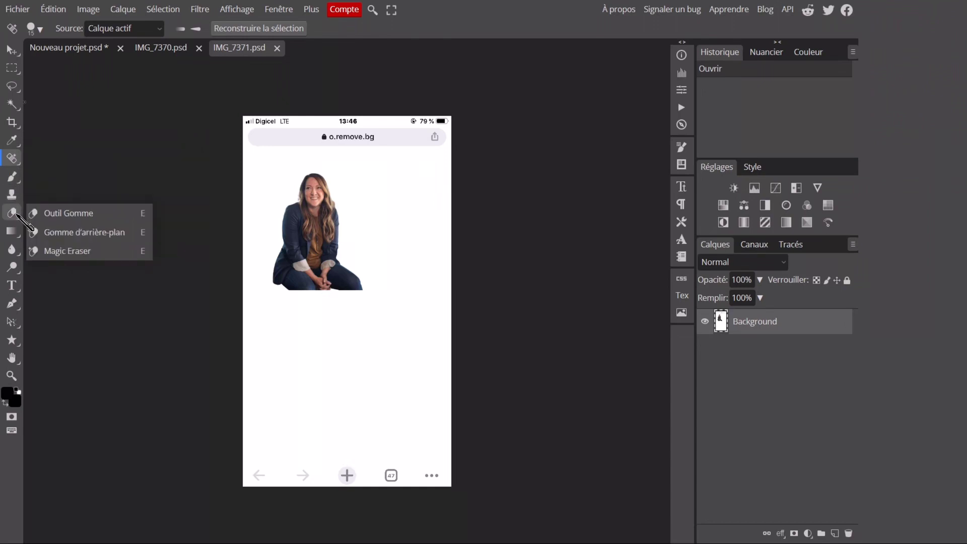
pyautogui.click(50, 214)
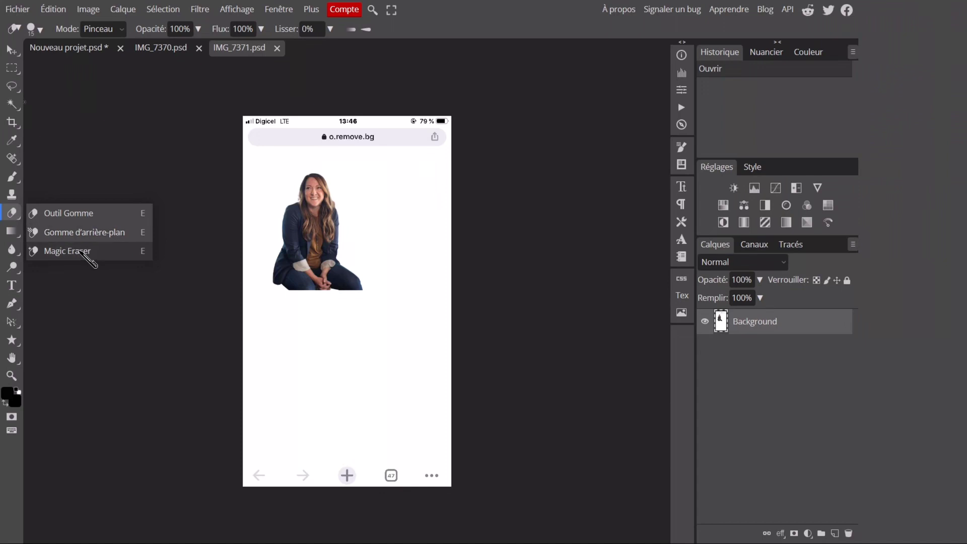
pyautogui.click(80, 251)
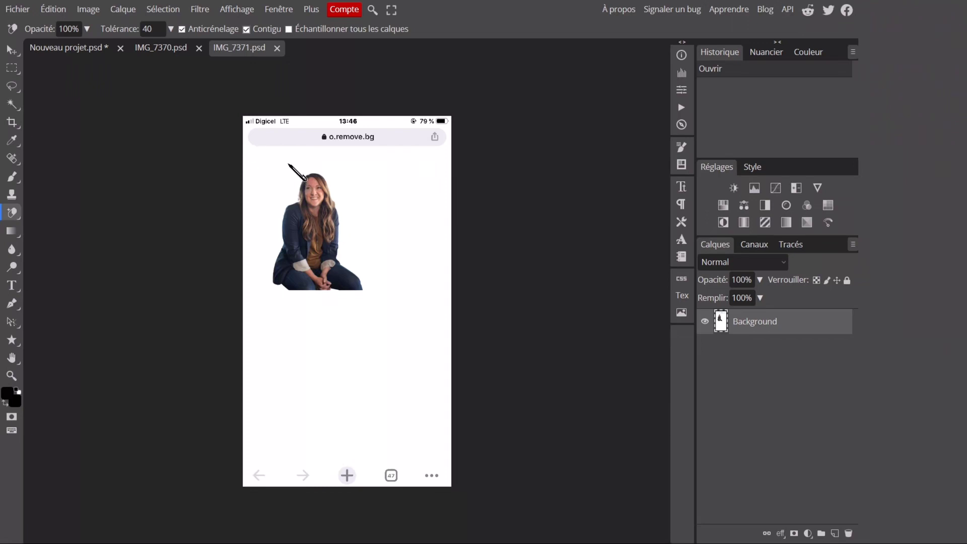
pyautogui.click(390, 213)
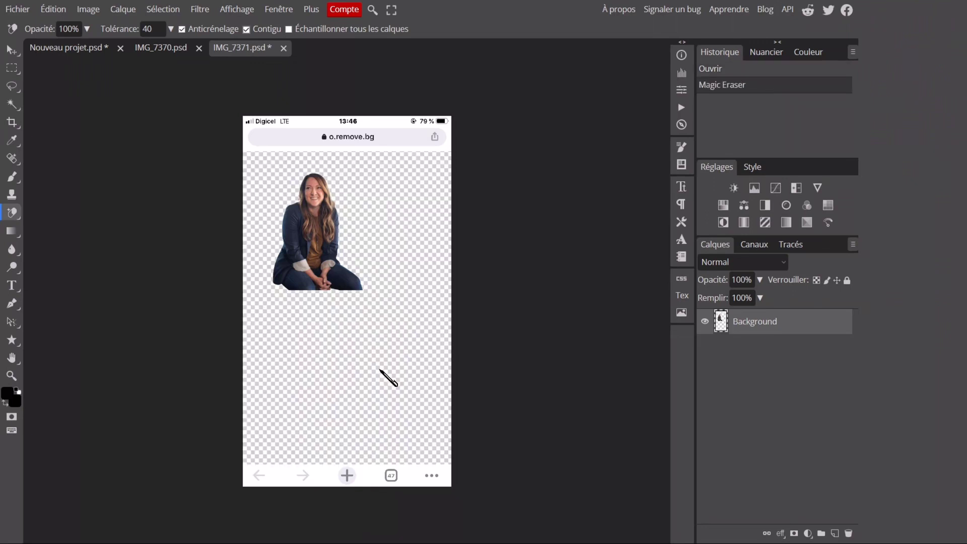
# - Erase the leftover phone and browser bars above and below the woman using the Eraser at 212 px
pyautogui.click(17, 215)
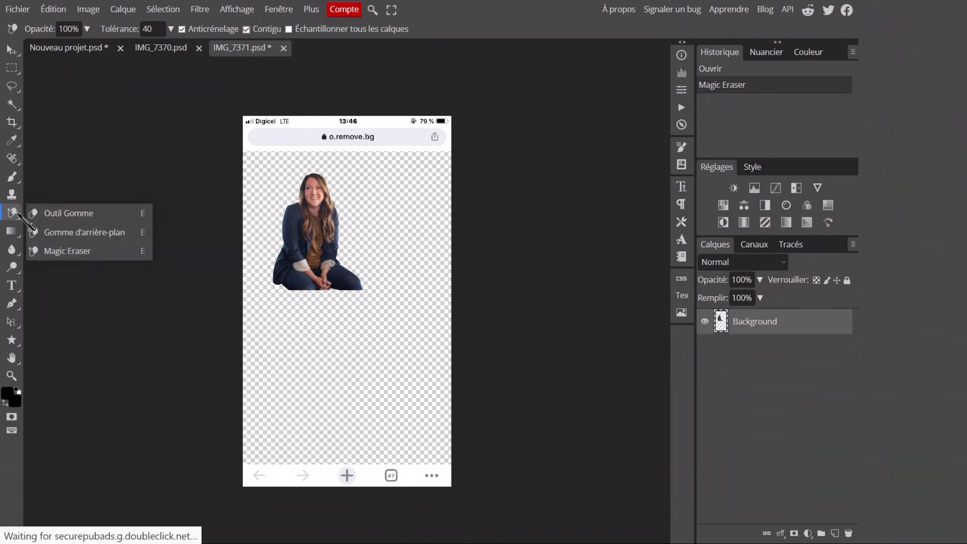
pyautogui.click(69, 214)
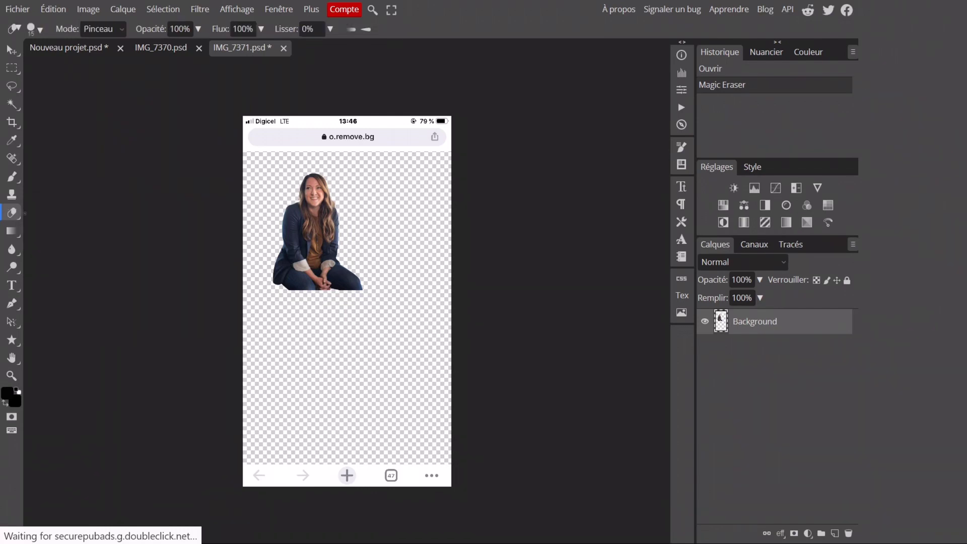
pyautogui.rightClick(320, 149)
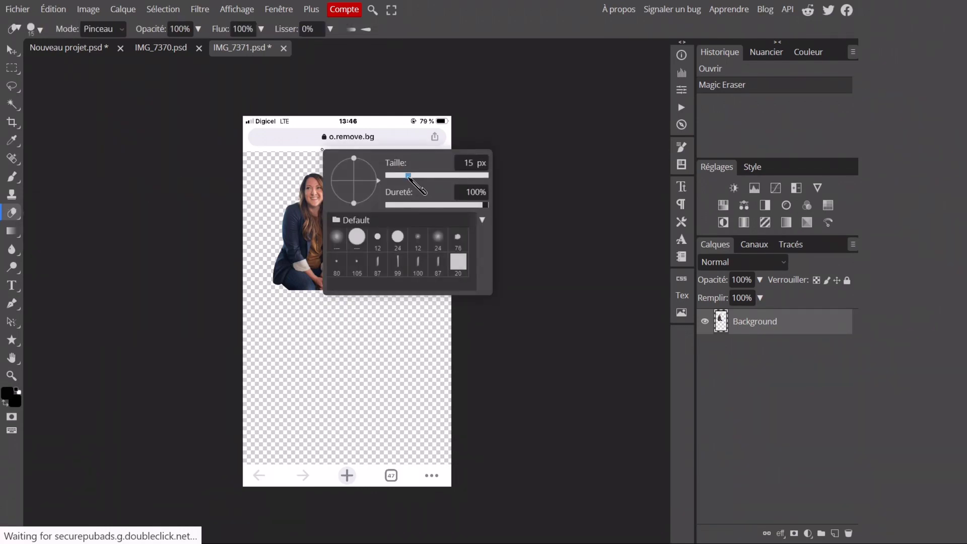
pyautogui.moveTo(408, 177); pyautogui.dragTo(443, 176)
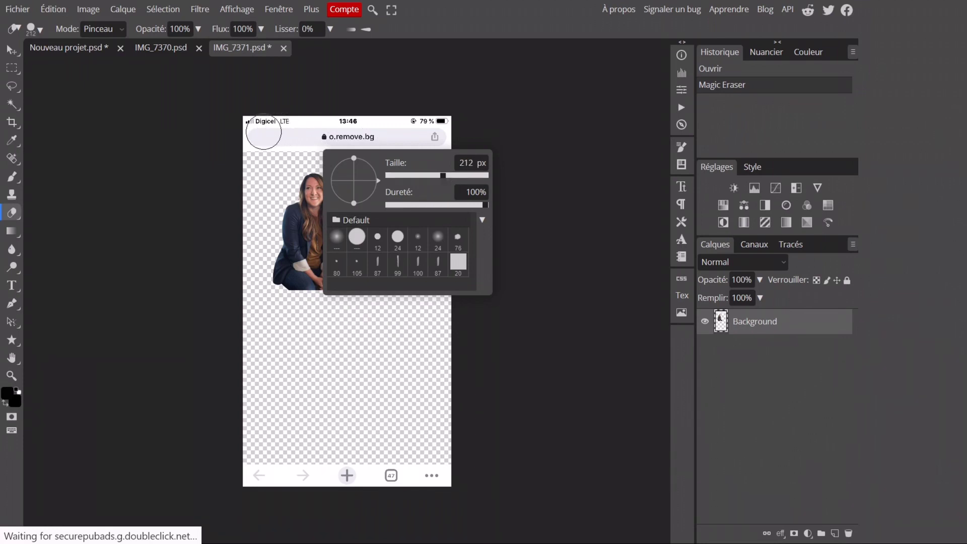
pyautogui.click(266, 126)
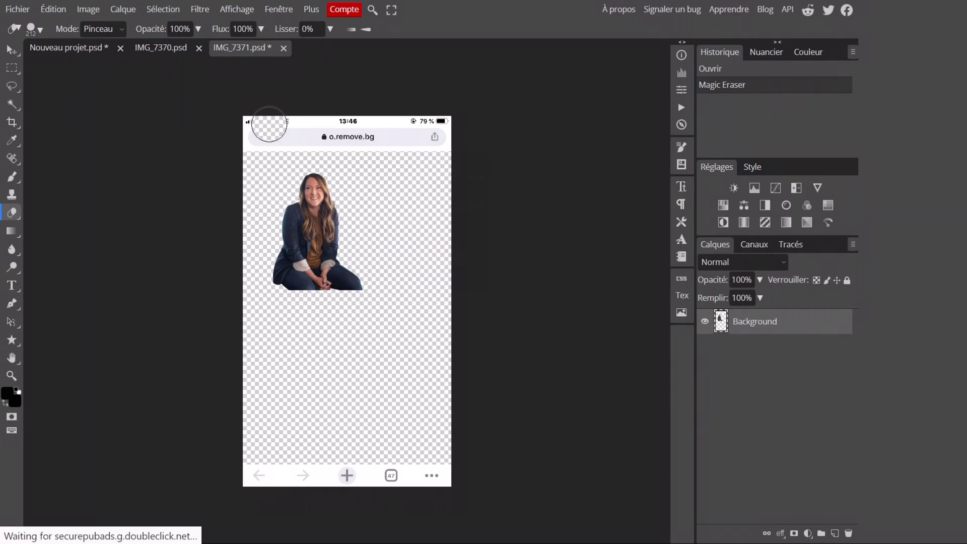
pyautogui.moveTo(267, 127)
pyautogui.mouseDown()
pyautogui.moveTo(274, 147)
pyautogui.moveTo(189, 132)
pyautogui.mouseUp()
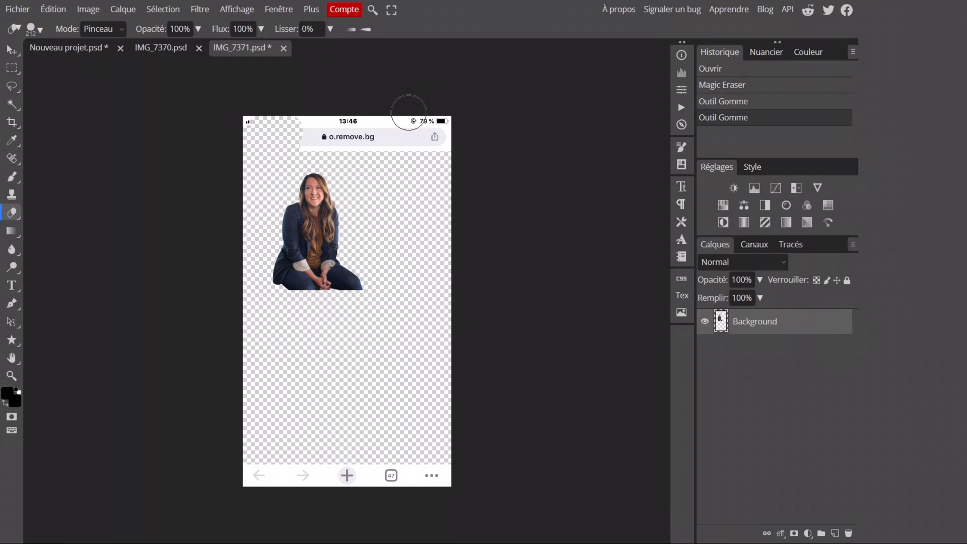
pyautogui.moveTo(412, 104); pyautogui.dragTo(412, 106)
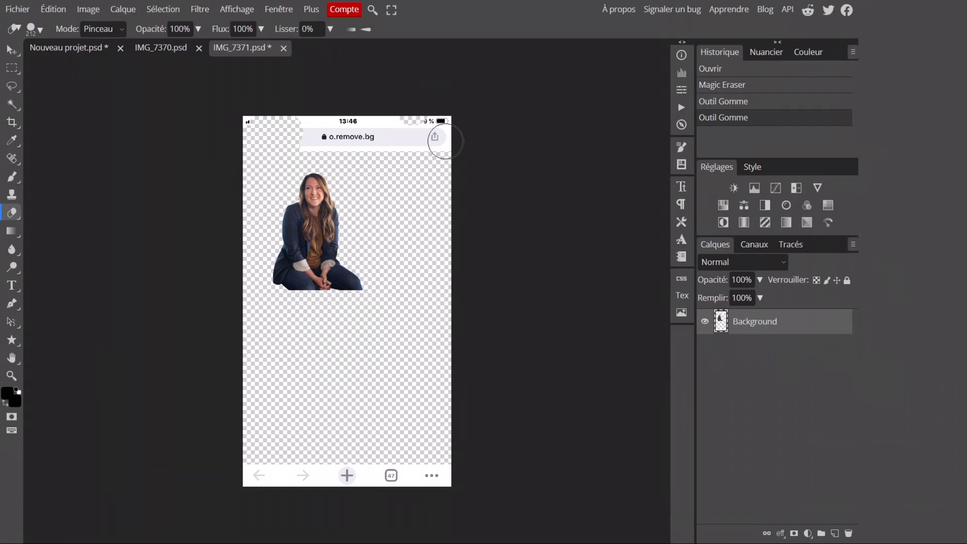
pyautogui.moveTo(445, 141); pyautogui.dragTo(479, 168)
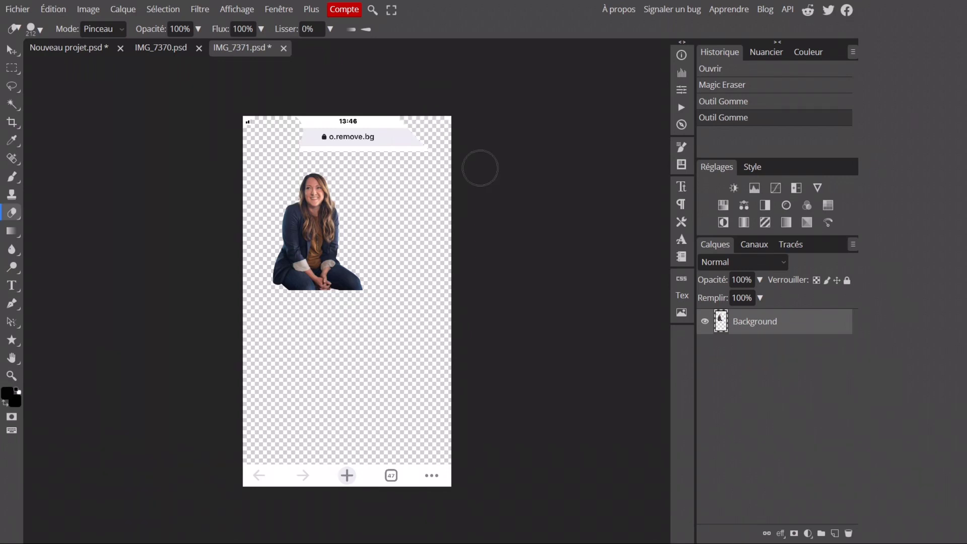
pyautogui.click(441, 151)
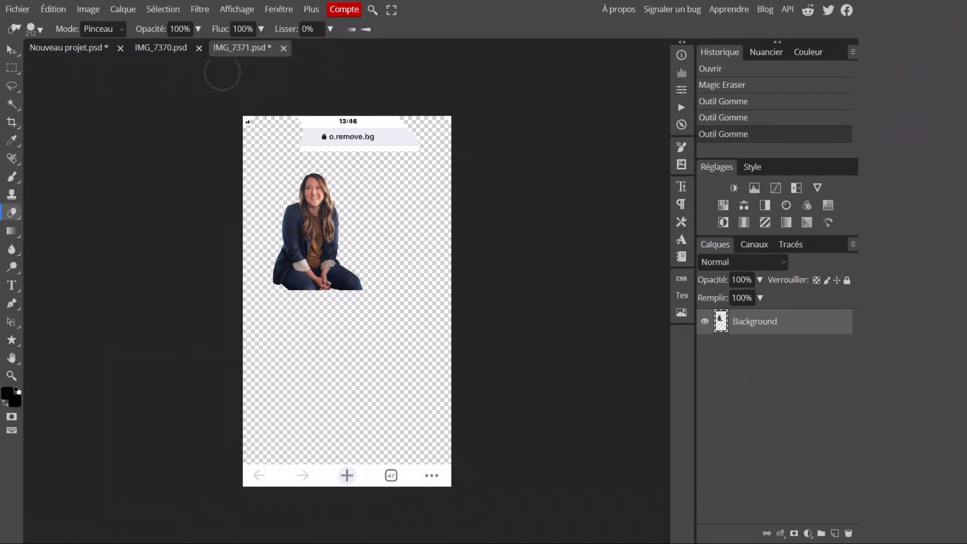
pyautogui.click(301, 121)
pyautogui.moveTo(302, 121); pyautogui.dragTo(394, 124)
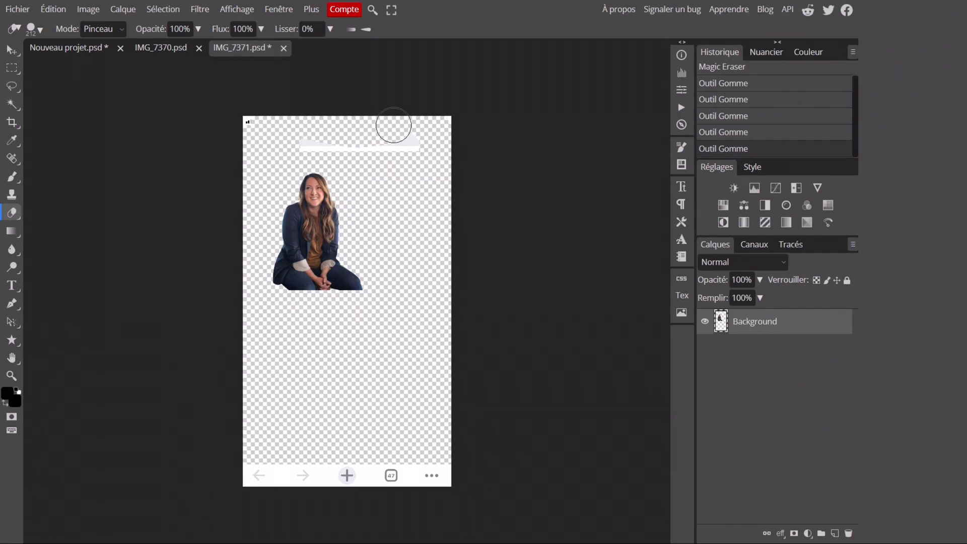
pyautogui.moveTo(394, 124); pyautogui.dragTo(428, 146)
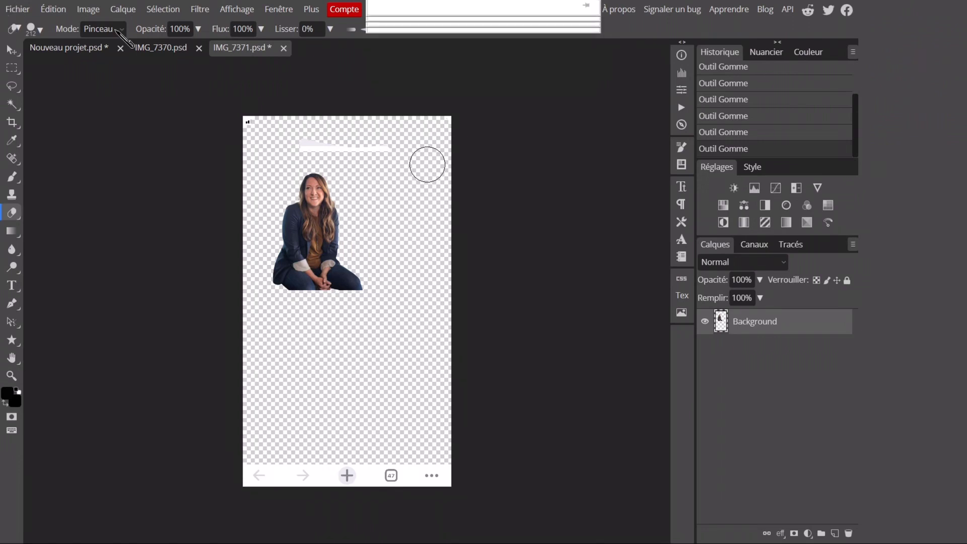
pyautogui.click(310, 136)
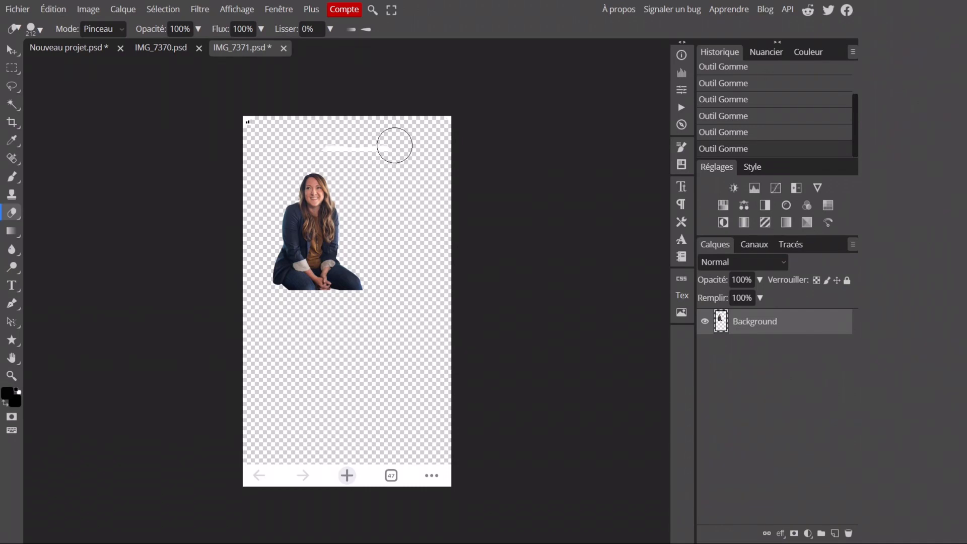
pyautogui.moveTo(394, 145); pyautogui.dragTo(494, 159)
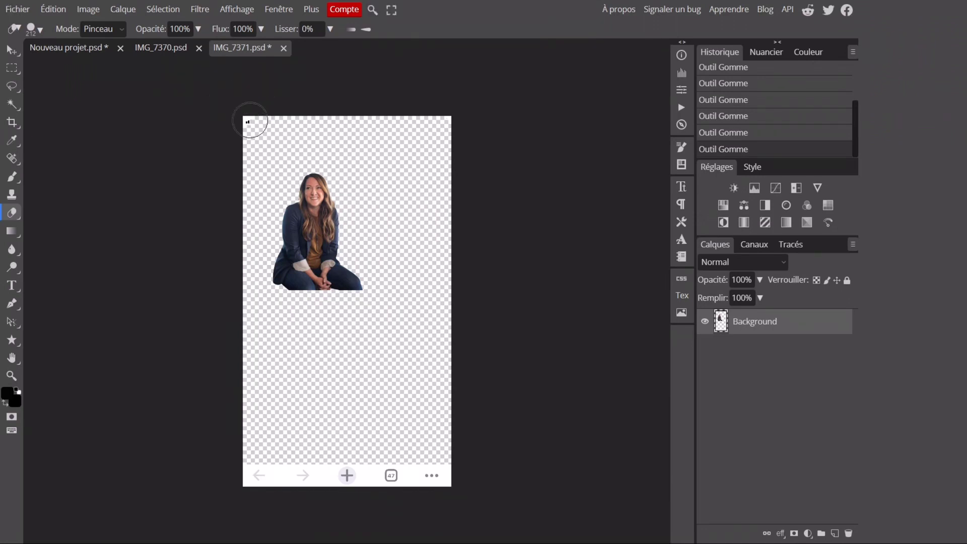
pyautogui.click(246, 116)
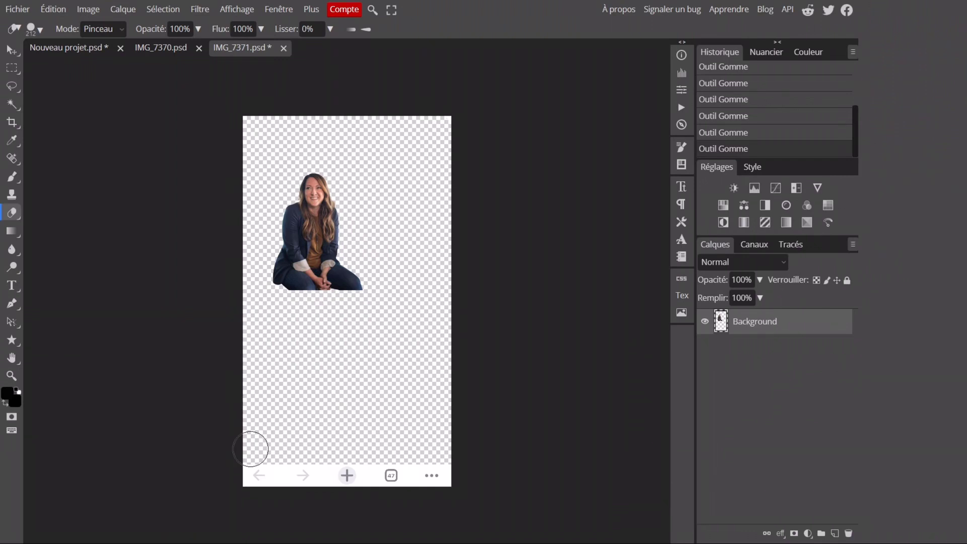
pyautogui.click(249, 476)
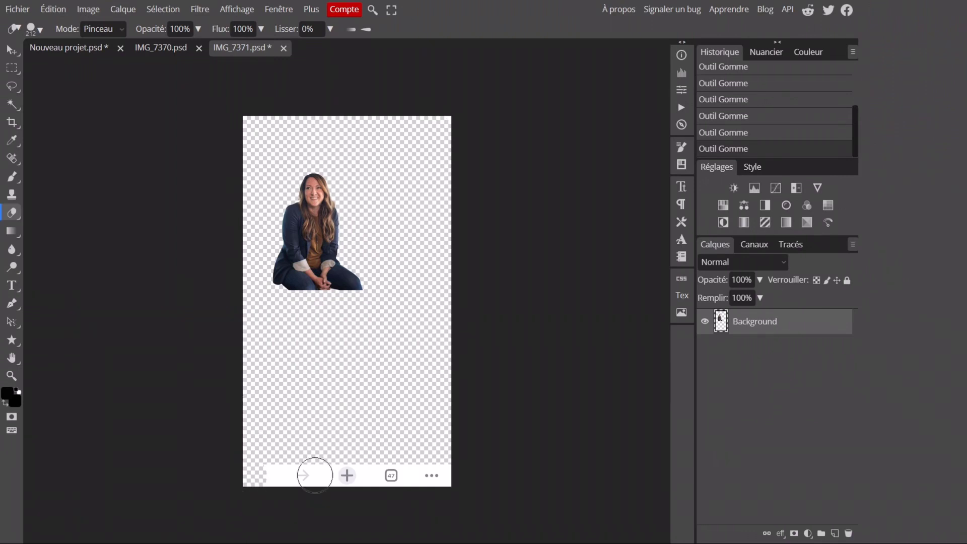
pyautogui.moveTo(315, 475); pyautogui.dragTo(478, 468)
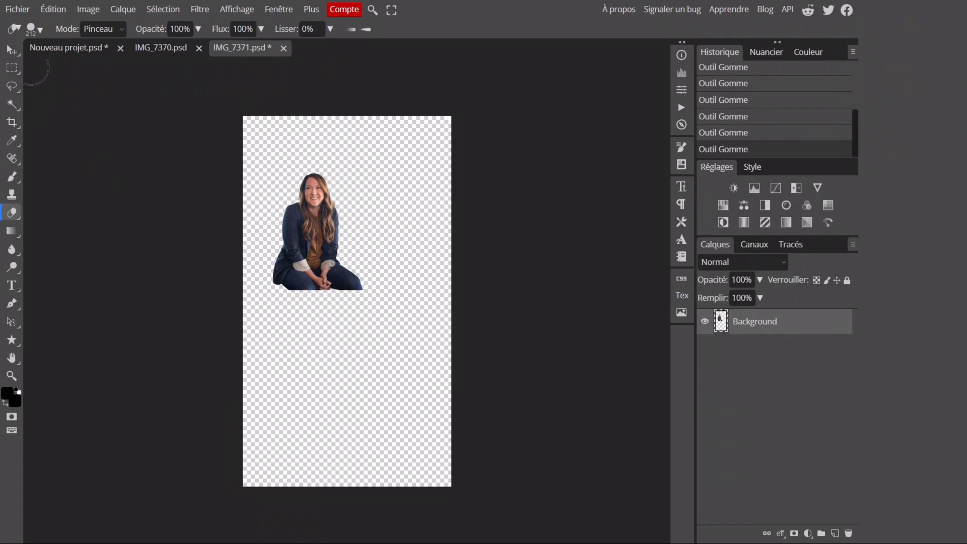
# - Duplicate the woman's cut-out layer from IMG_7371.psd into the Nouveau projet.psd document
pyautogui.click(11, 48)
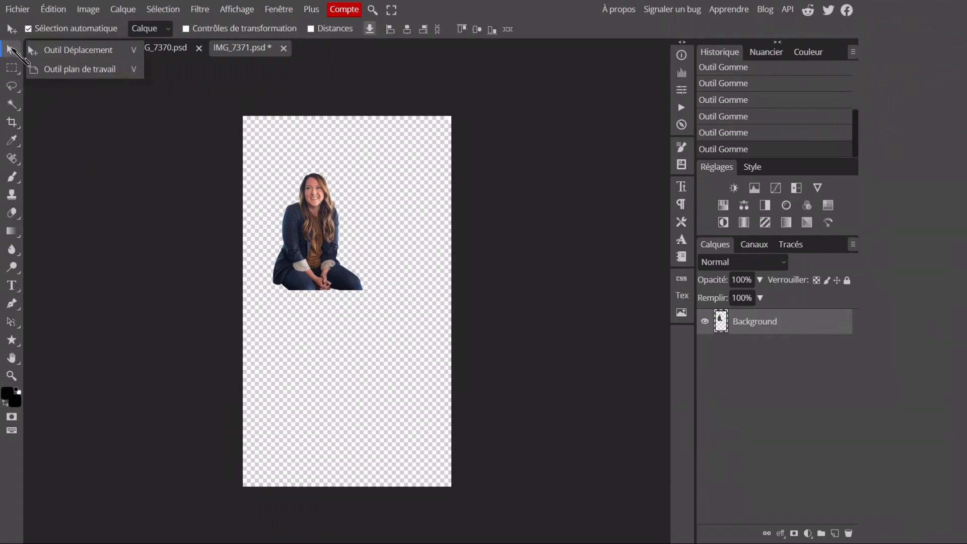
pyautogui.click(107, 50)
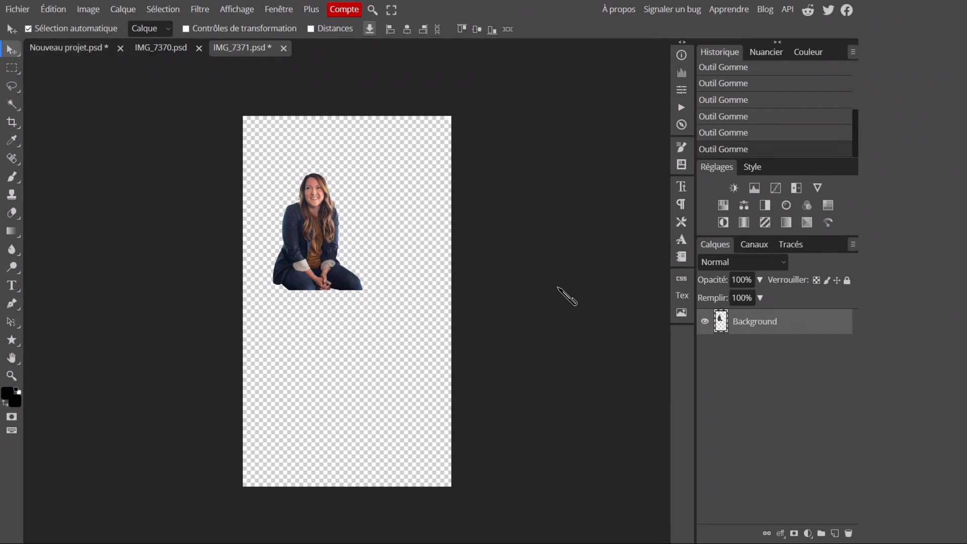
pyautogui.rightClick(800, 330)
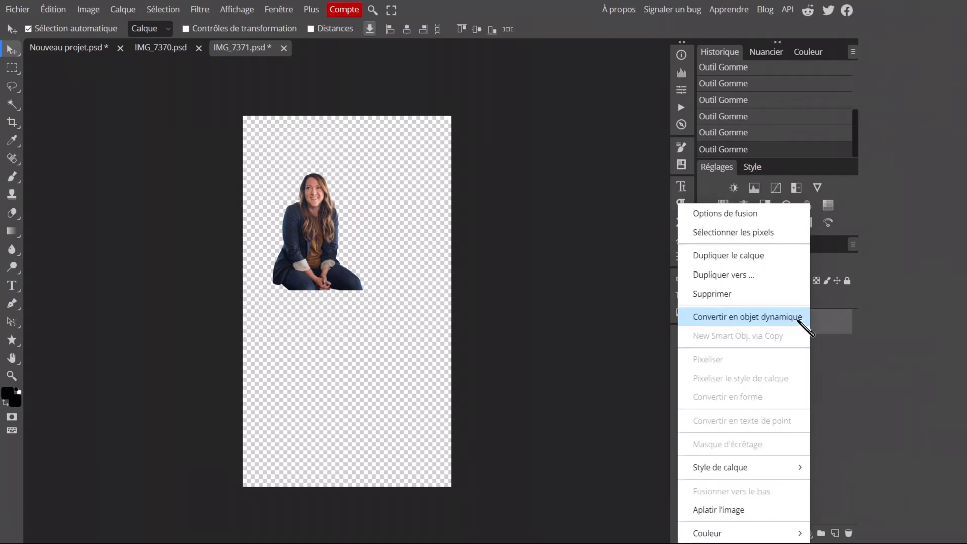
pyautogui.click(760, 276)
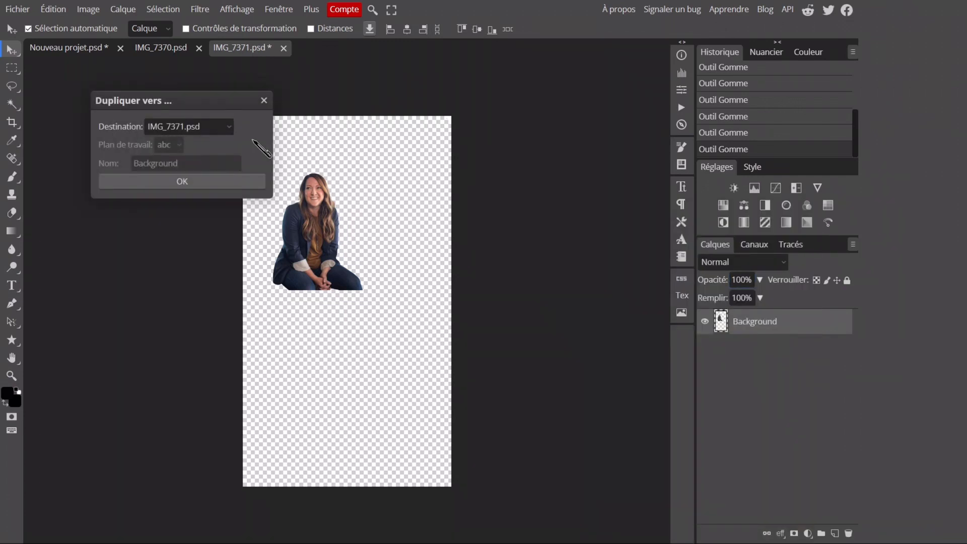
pyautogui.click(229, 127)
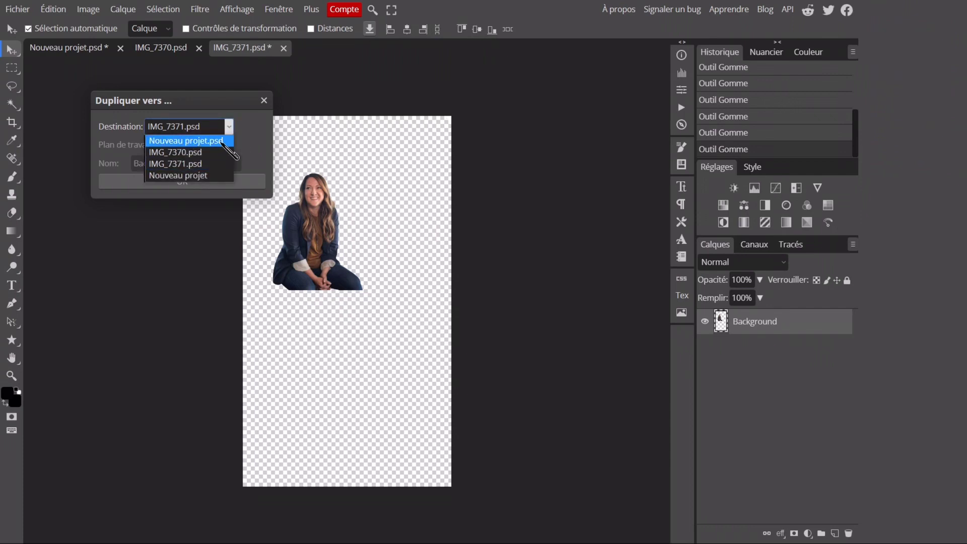
pyautogui.click(226, 143)
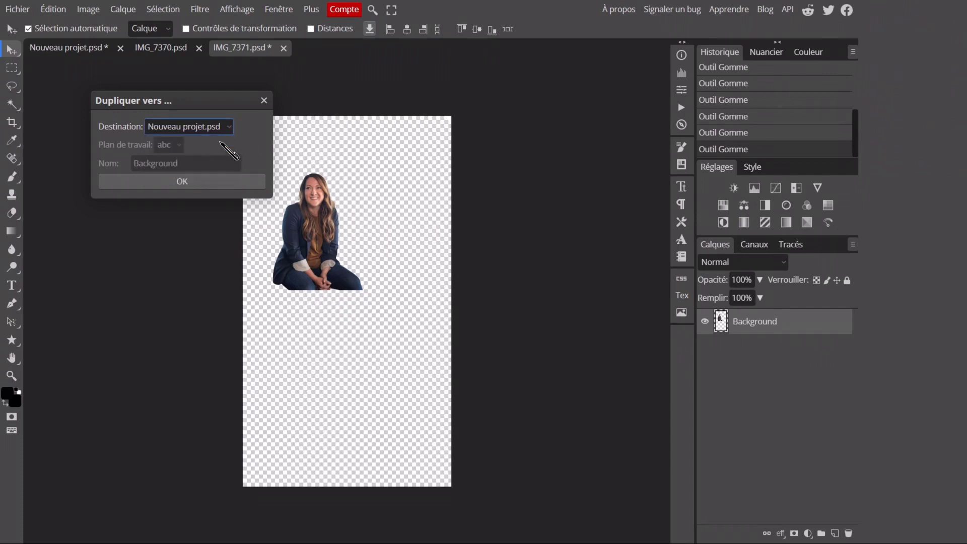
pyautogui.click(199, 181)
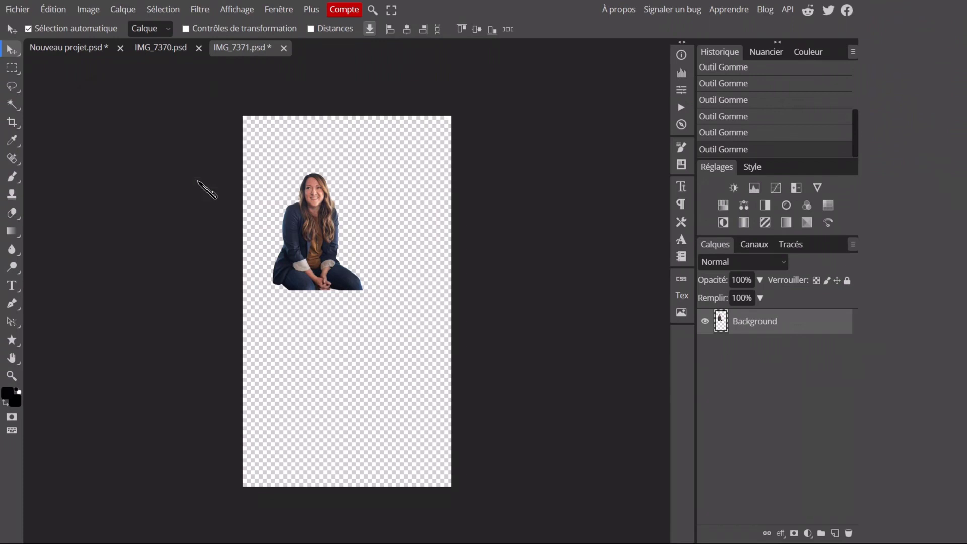
# - In Nouveau projet.psd, enlarge the seated woman's cut-out proportionally to 122.93% and centre it over the orange circle, with her head above the rim
pyautogui.click(74, 51)
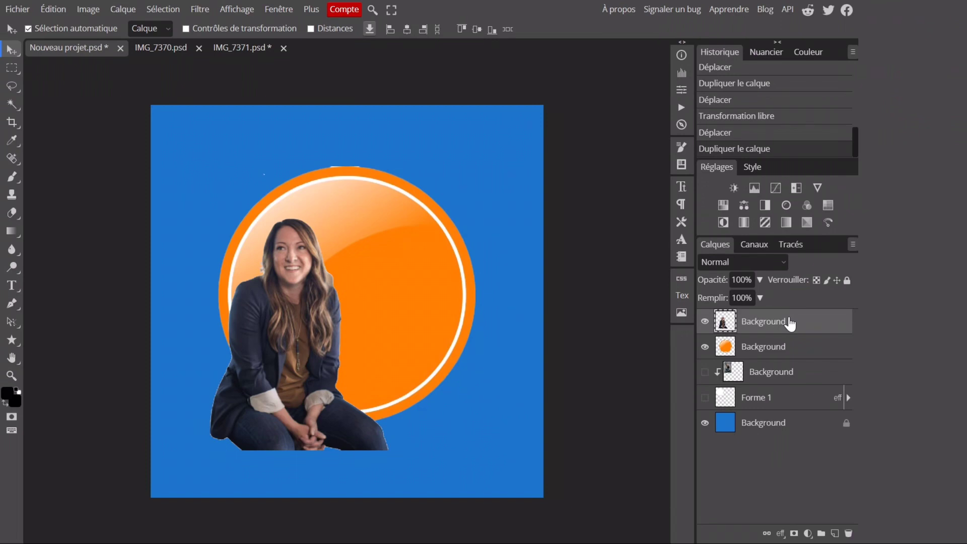
pyautogui.hotkey('ctrl', 't')
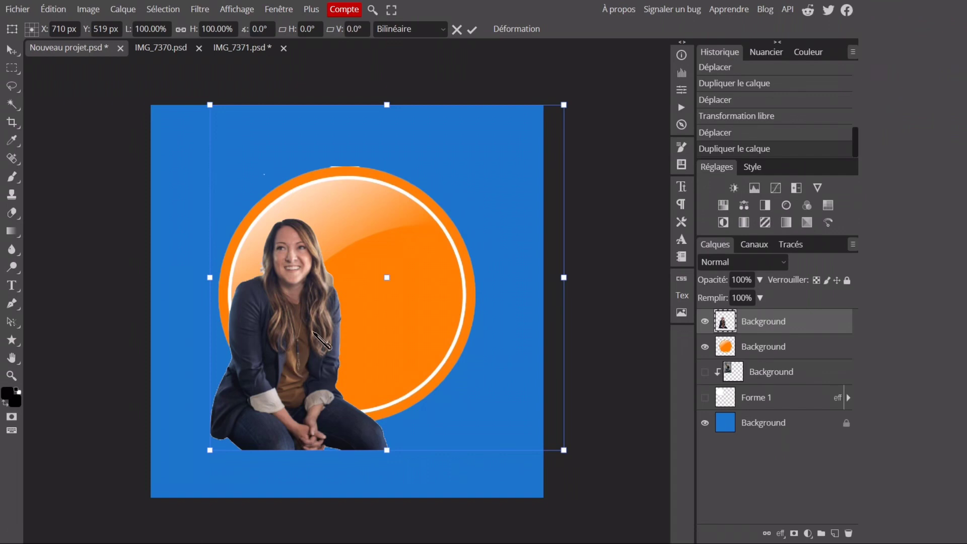
pyautogui.moveTo(322, 341); pyautogui.dragTo(352, 314)
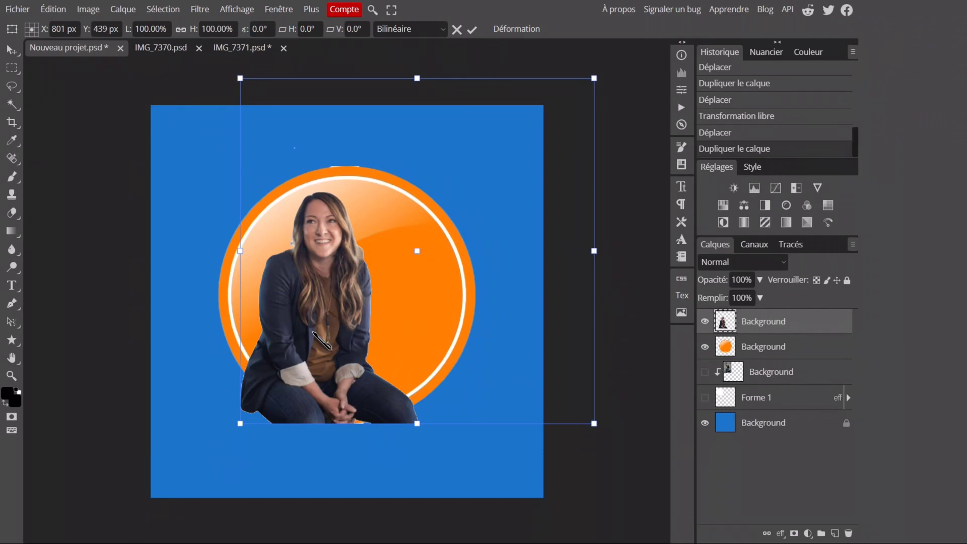
pyautogui.moveTo(331, 290); pyautogui.dragTo(318, 333)
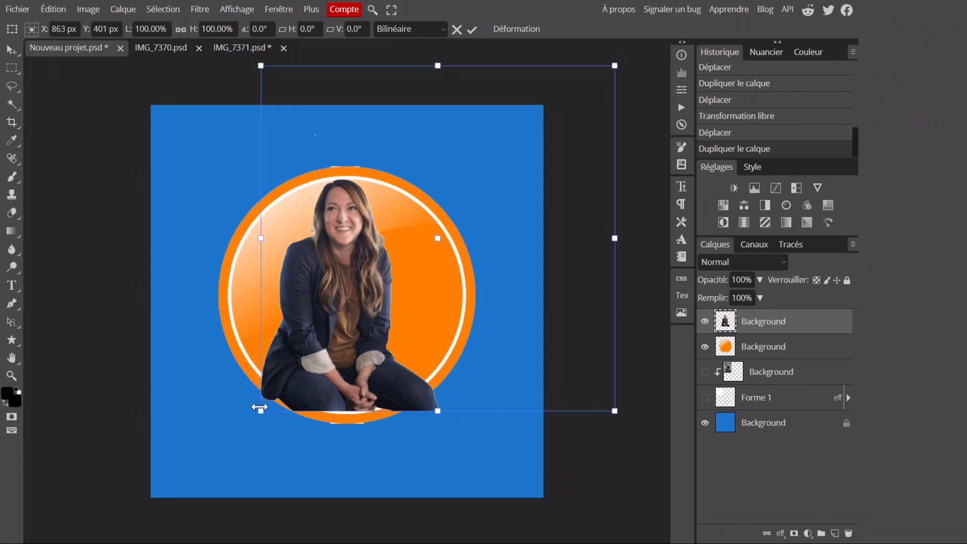
pyautogui.moveTo(260, 408); pyautogui.dragTo(179, 489)
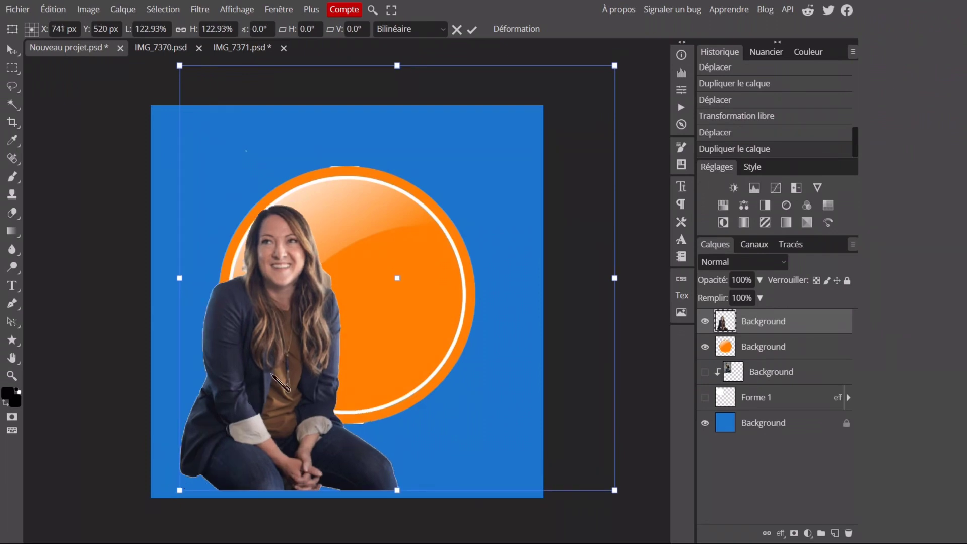
pyautogui.moveTo(285, 375); pyautogui.dragTo(344, 291)
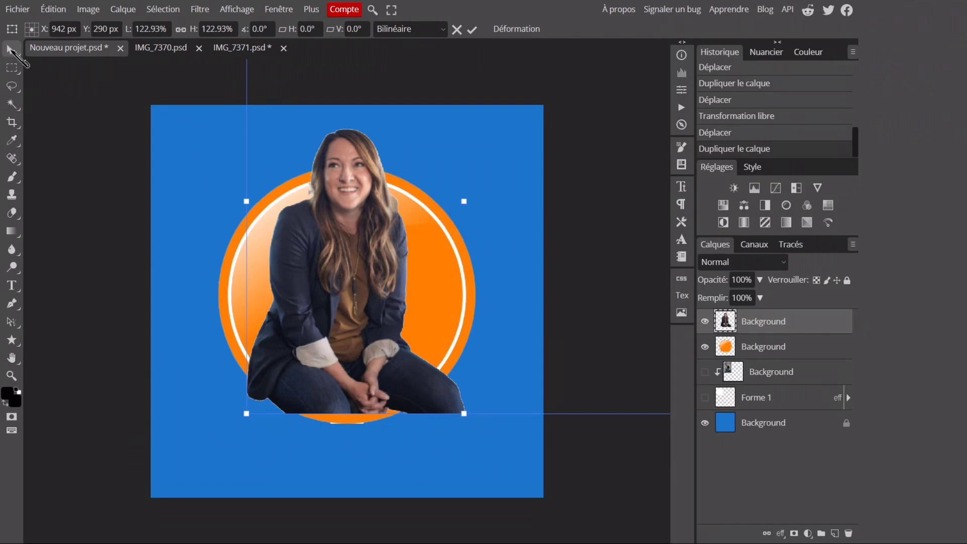
pyautogui.click(12, 49)
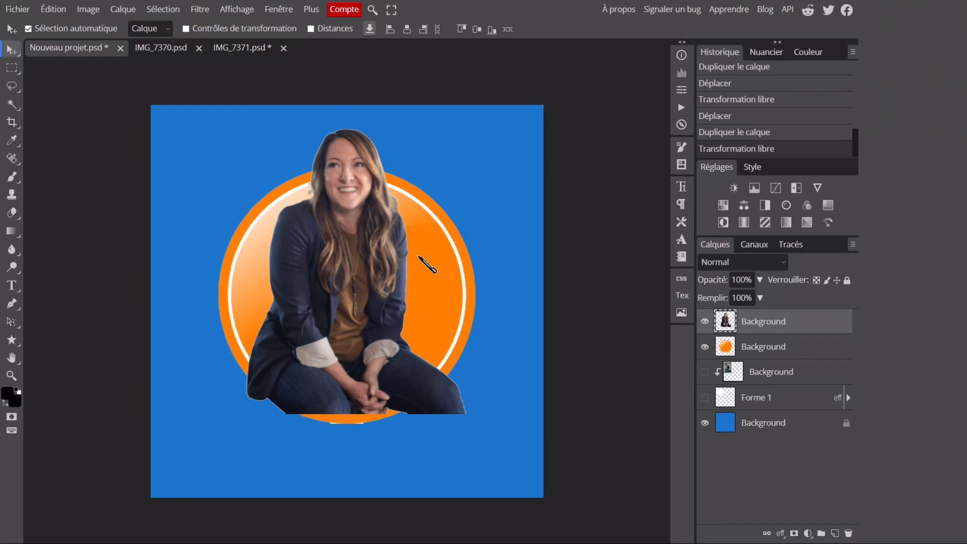
pyautogui.scroll(2, 427, 265)
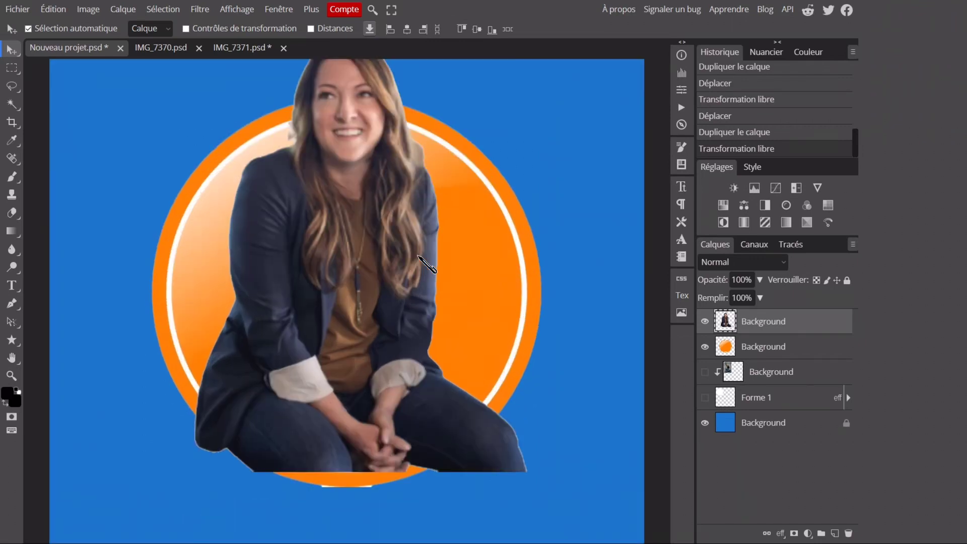
pyautogui.hscroll(3, 189, 340)
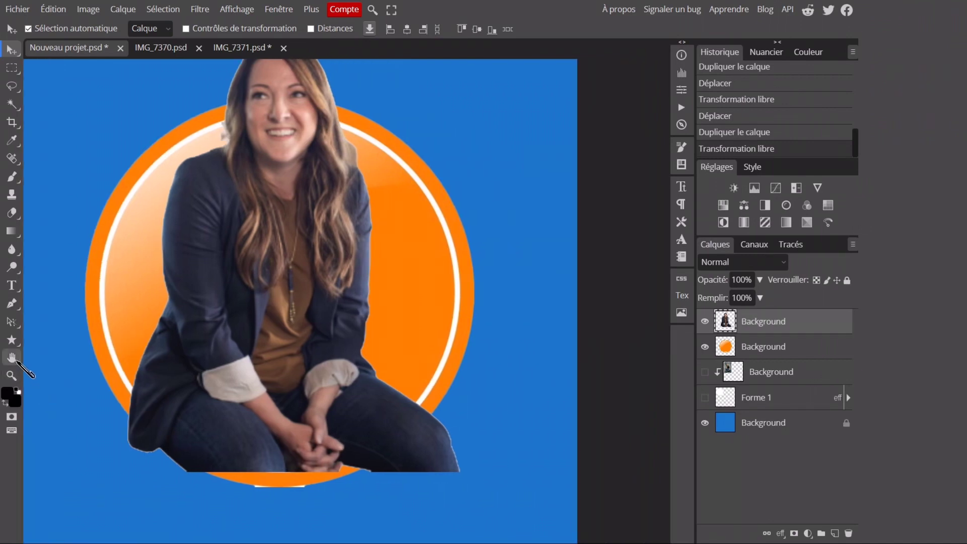
pyautogui.doubleClick(17, 361)
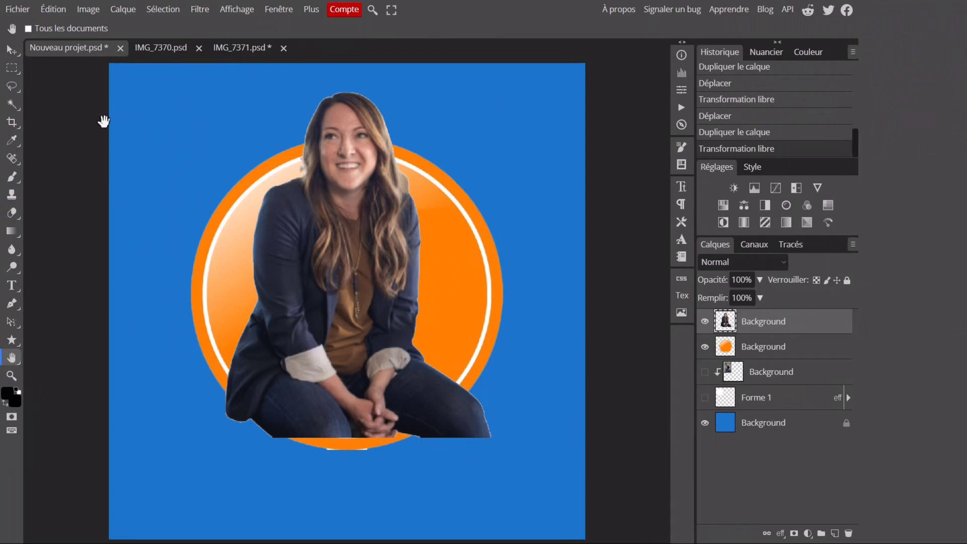
pyautogui.click(11, 50)
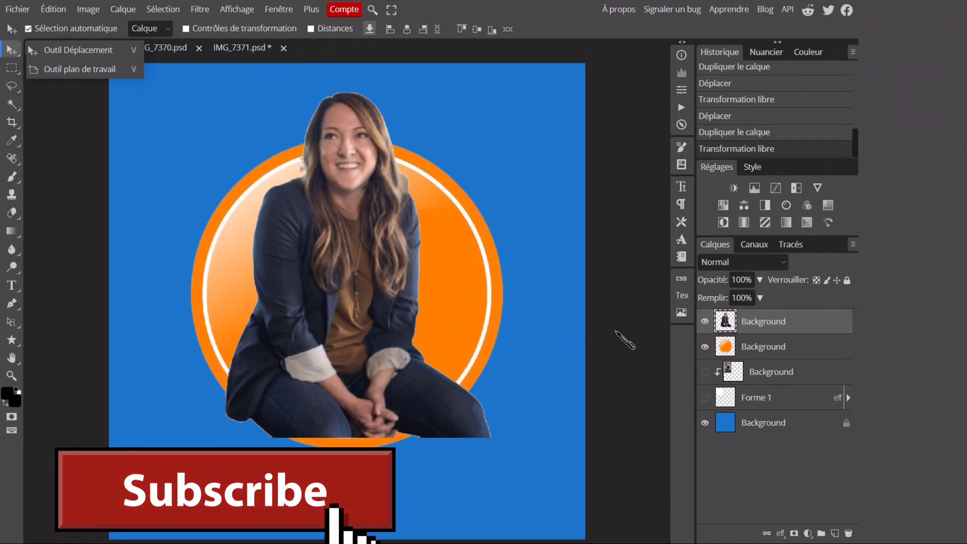
# - Hide the woman's layer and select the orange circle's interior inside the white ring with Quick Selection at 55 px
pyautogui.click(705, 323)
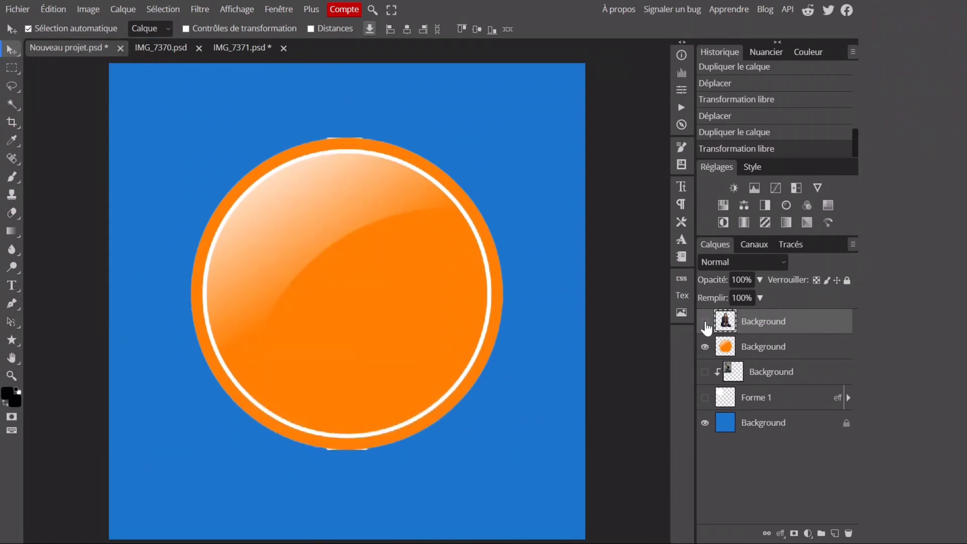
pyautogui.click(799, 350)
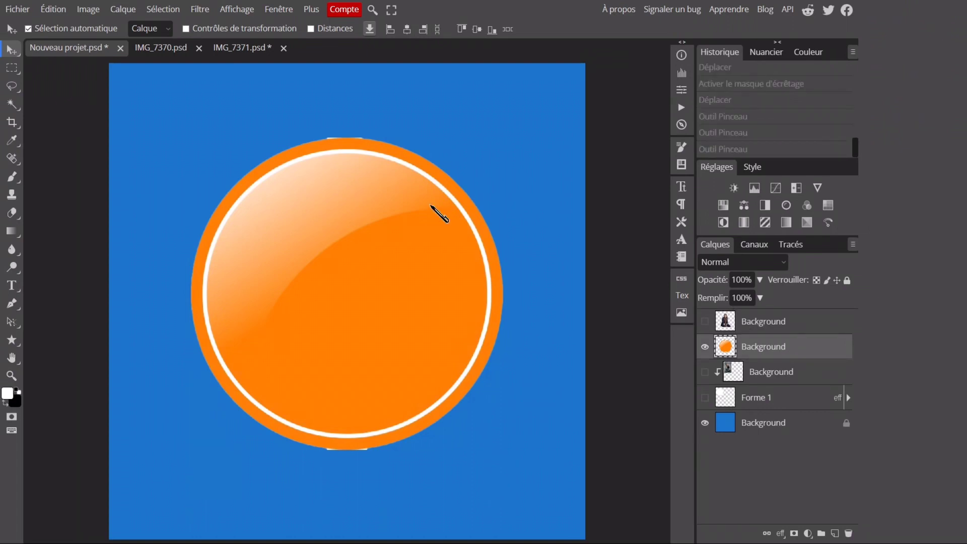
pyautogui.click(16, 106)
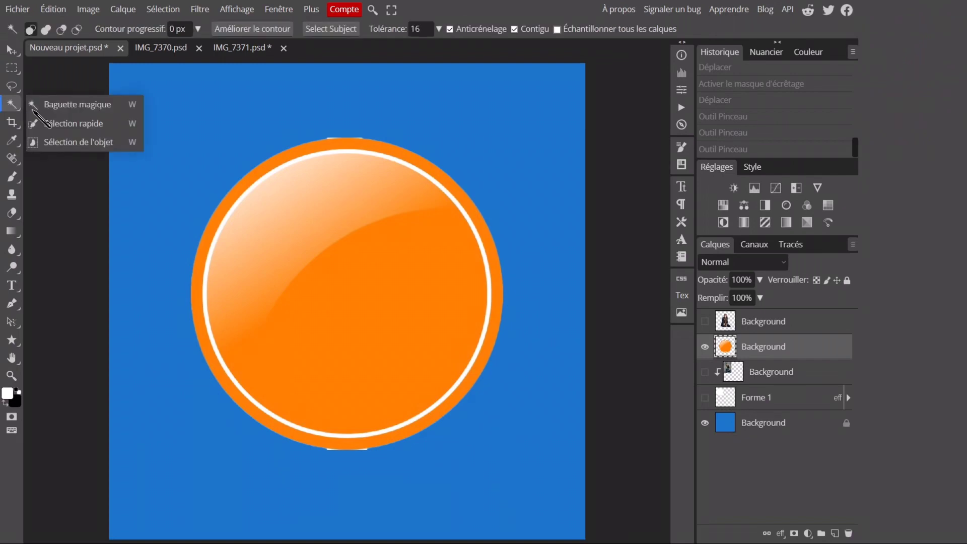
pyautogui.click(59, 126)
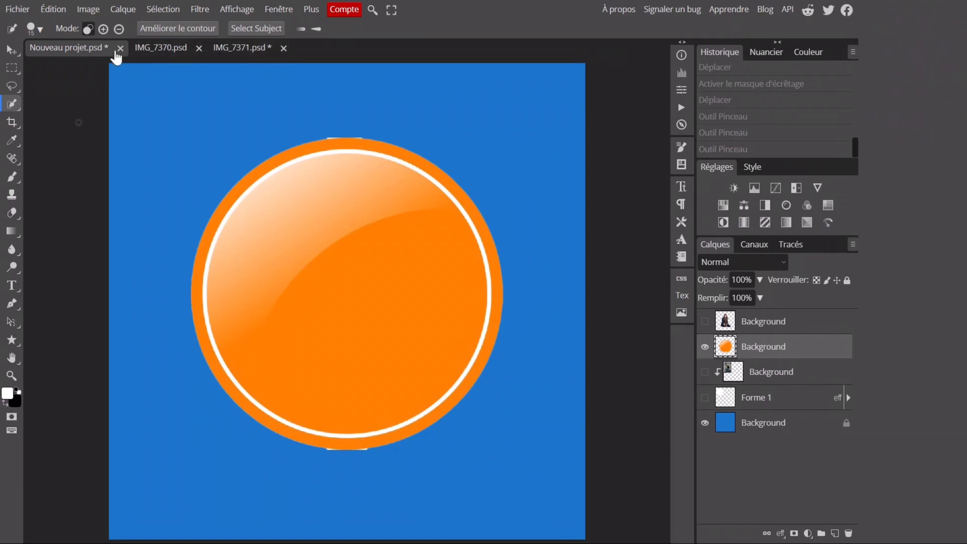
pyautogui.click(40, 29)
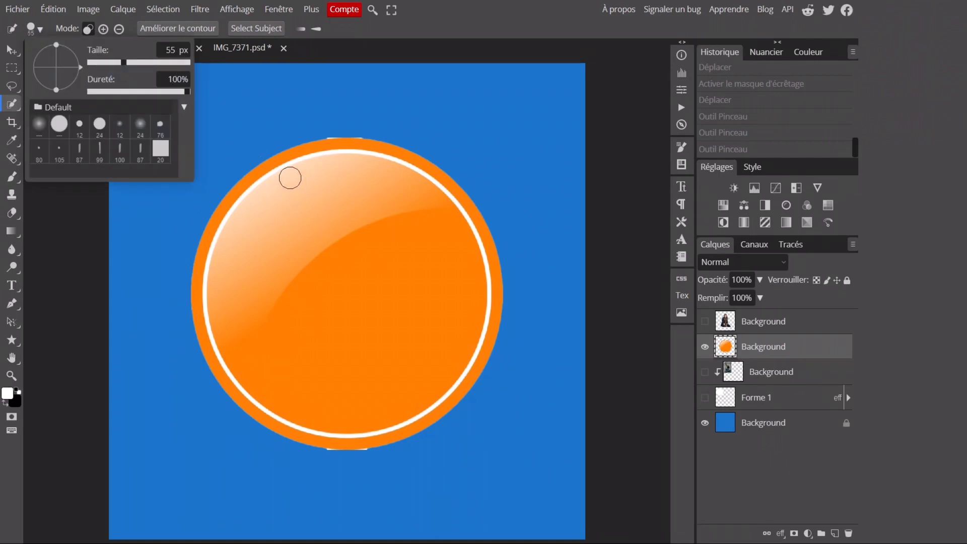
pyautogui.click(302, 176)
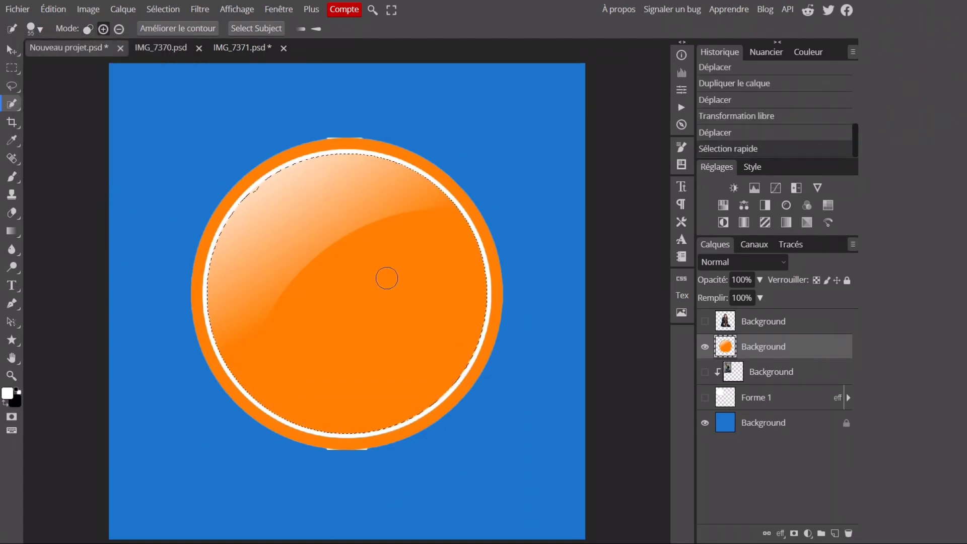
# - Show the woman's layer again and add a pixel mask to it from the circle selection
pyautogui.click(794, 327)
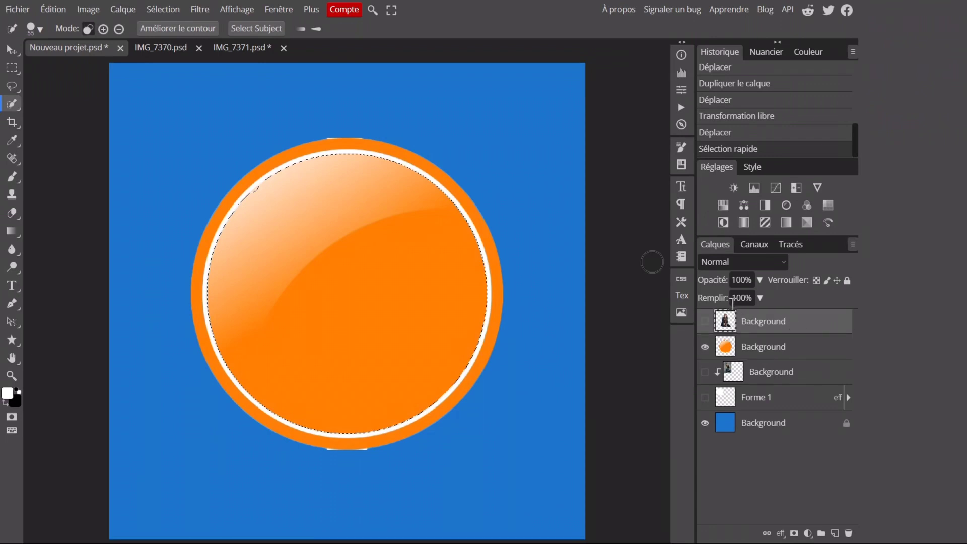
pyautogui.click(705, 322)
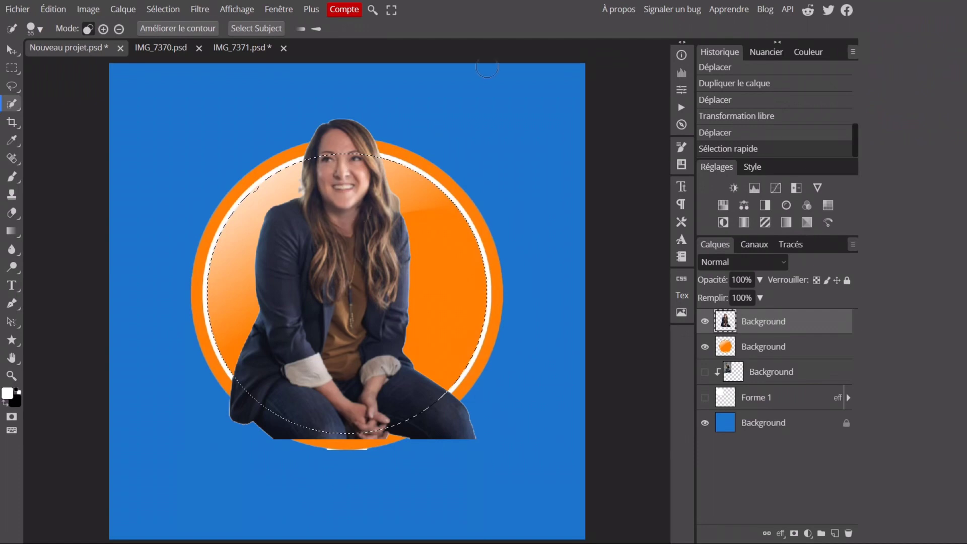
pyautogui.moveTo(463, 10)
pyautogui.click(794, 533)
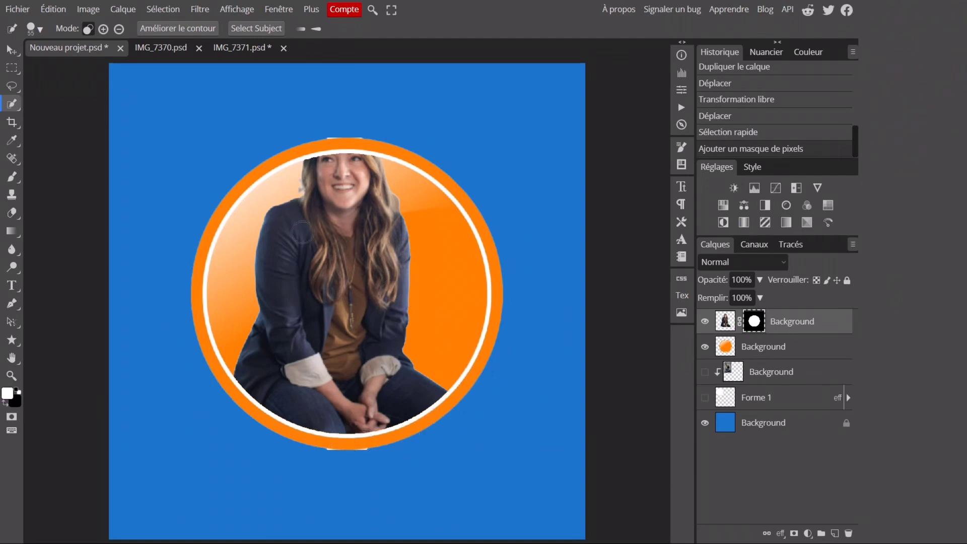
# - Paint white on the woman's layer mask with the Brush to reveal the top of her head above the circle
pyautogui.click(12, 176)
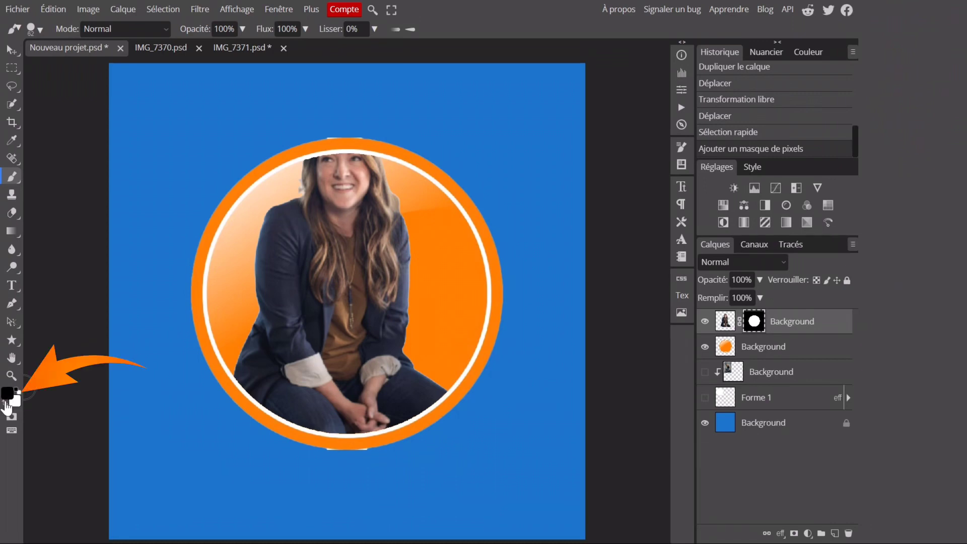
pyautogui.click(6, 403)
pyautogui.click(6, 404)
pyautogui.click(17, 401)
pyautogui.click(17, 401)
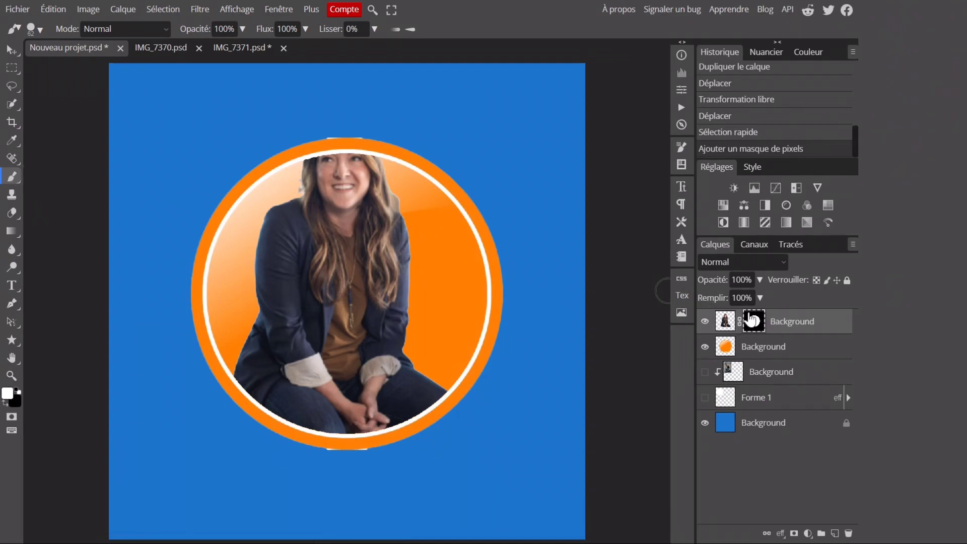
pyautogui.moveTo(771, 330)
pyautogui.mouseDown()
pyautogui.moveTo(726, 325)
pyautogui.moveTo(754, 325)
pyautogui.mouseUp()
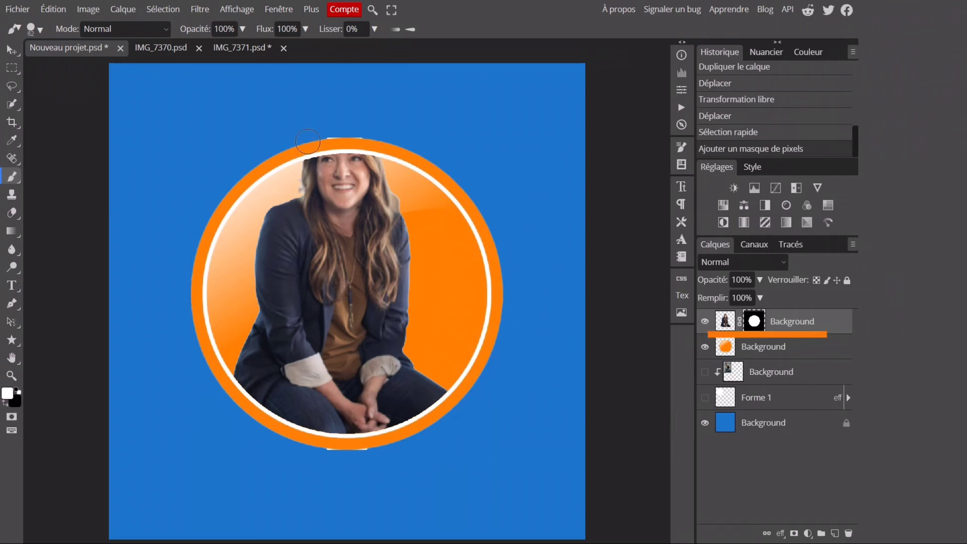
pyautogui.moveTo(319, 133)
pyautogui.mouseDown()
pyautogui.moveTo(322, 150)
pyautogui.moveTo(373, 147)
pyautogui.mouseUp()
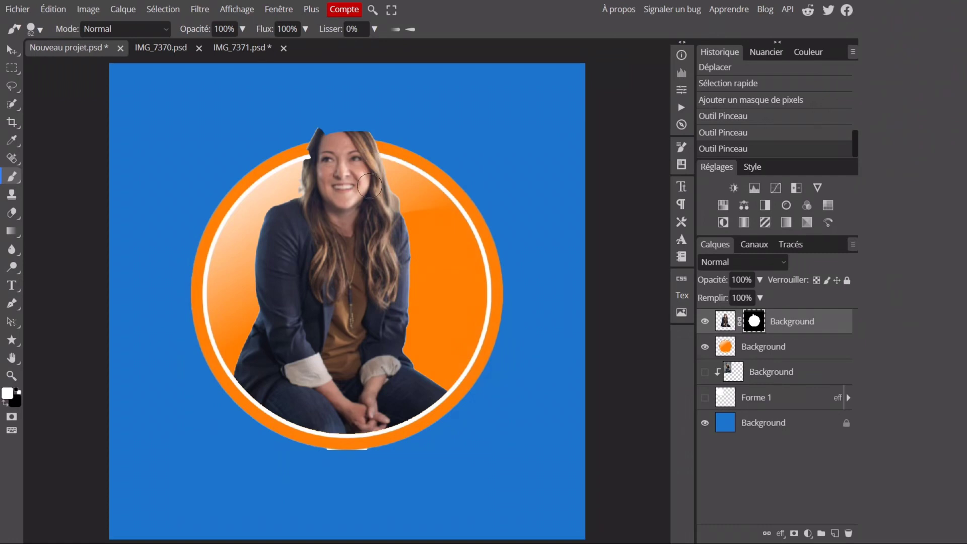
pyautogui.moveTo(369, 186); pyautogui.dragTo(365, 175)
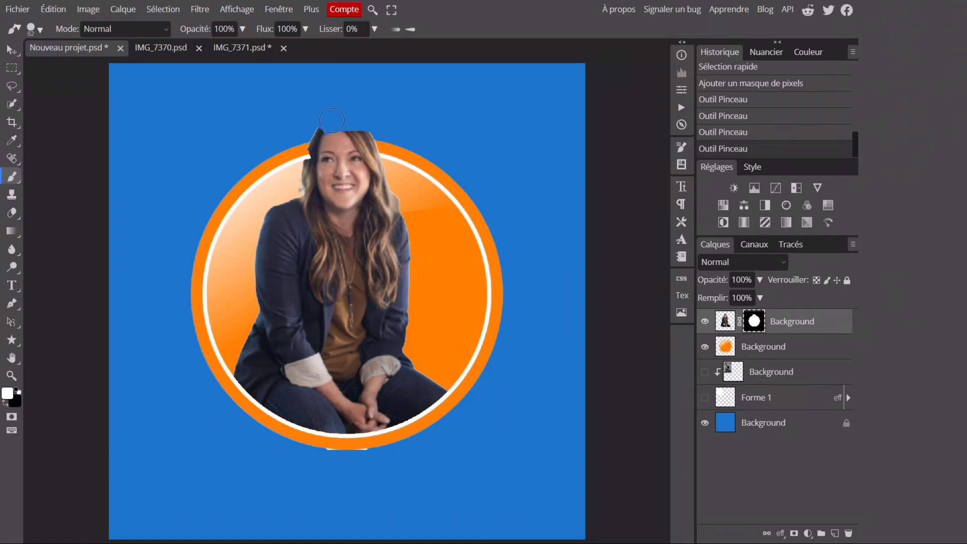
pyautogui.moveTo(332, 123)
pyautogui.mouseDown()
pyautogui.moveTo(375, 126)
pyautogui.moveTo(333, 131)
pyautogui.mouseUp()
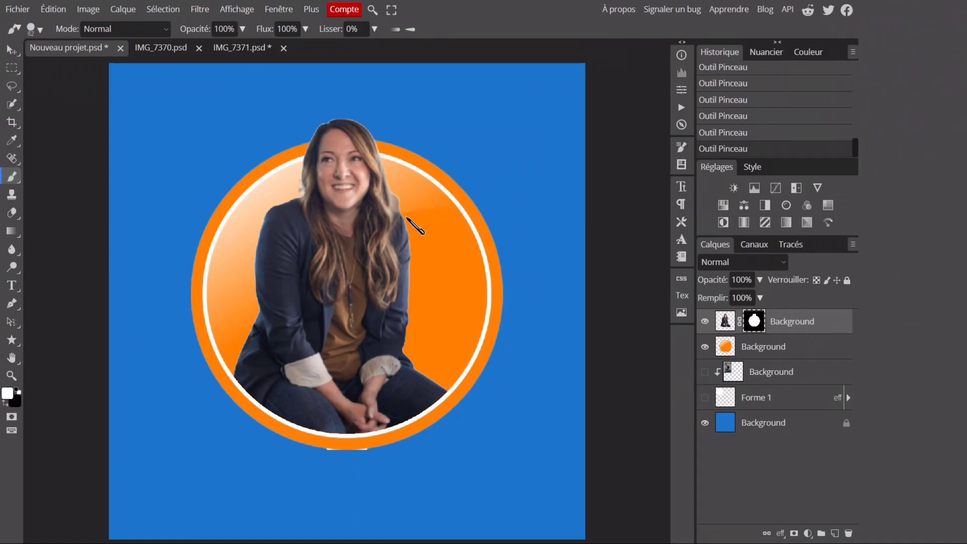
pyautogui.hotkey('ctrl', '+')
pyautogui.scroll(3, 405, 217)
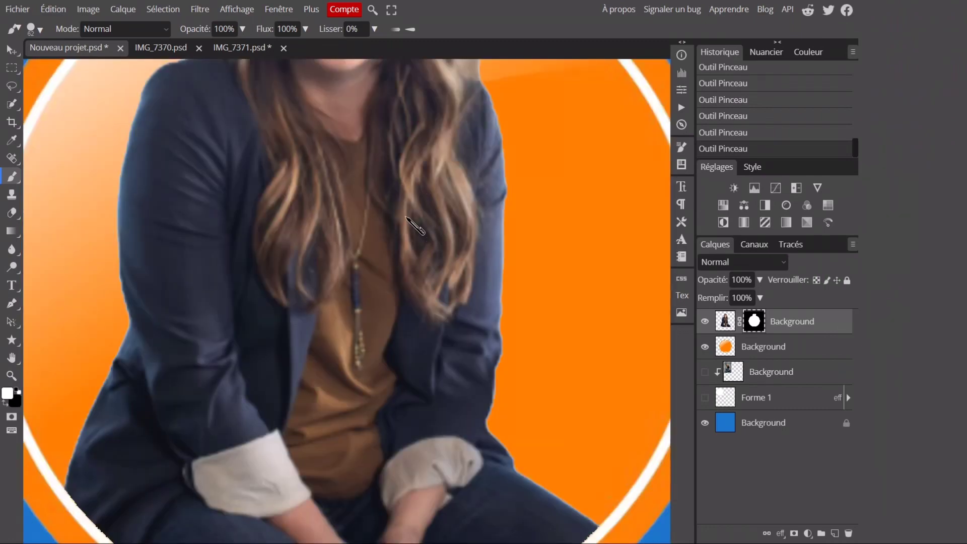
pyautogui.hotkey('ctrl', '0')
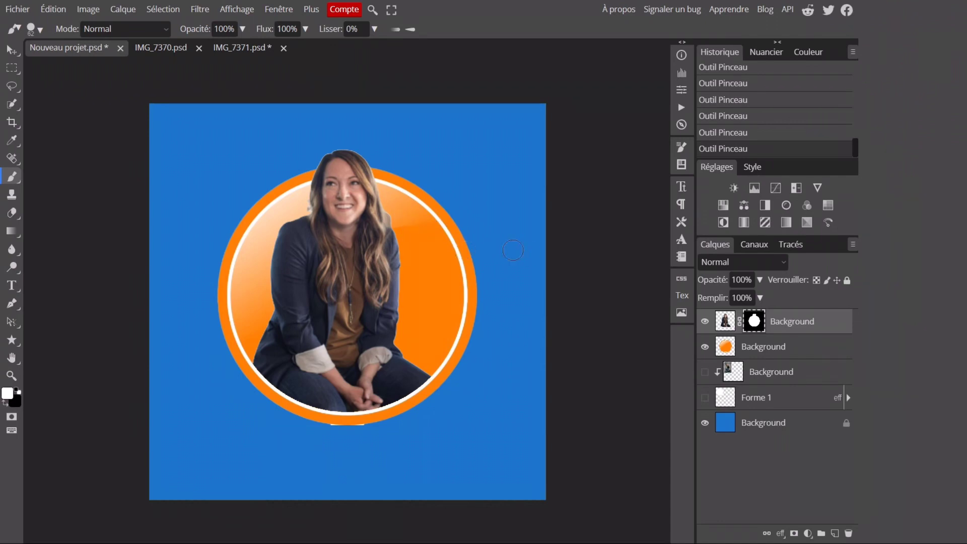
# - Move the masked woman and the orange circle layers together to the lower-right corner of the blue canvas using Free Transform
pyautogui.click(10, 49)
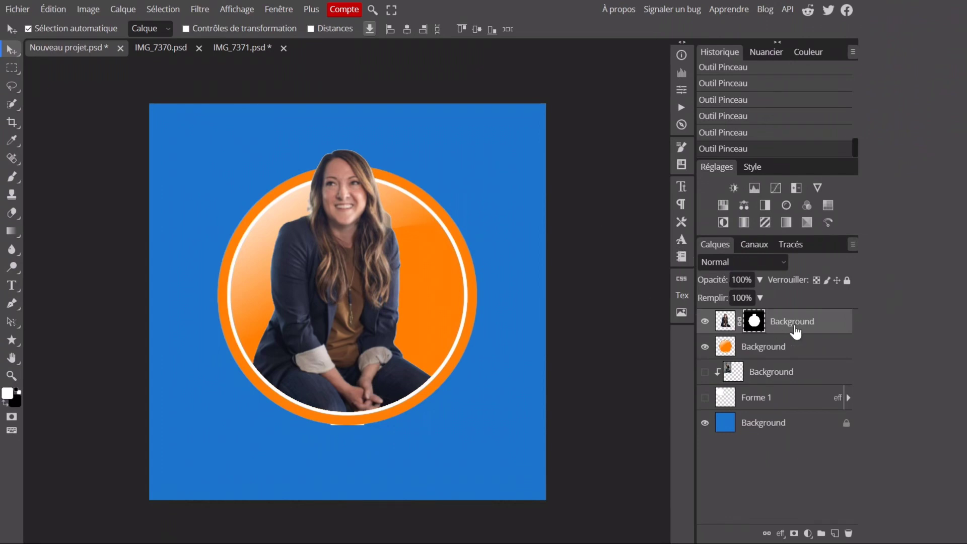
pyautogui.click(811, 350)
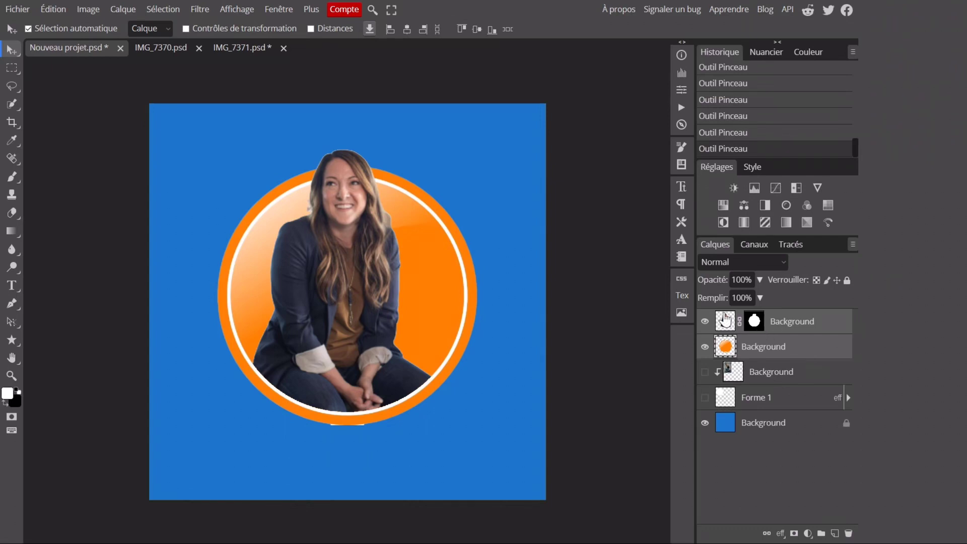
pyautogui.hotkey('ctrl', 't')
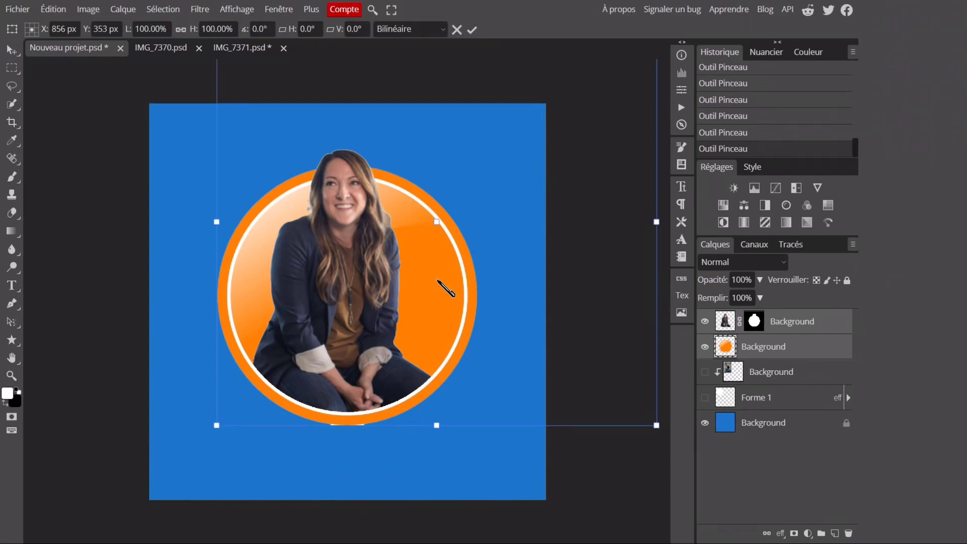
pyautogui.moveTo(454, 328); pyautogui.dragTo(524, 375)
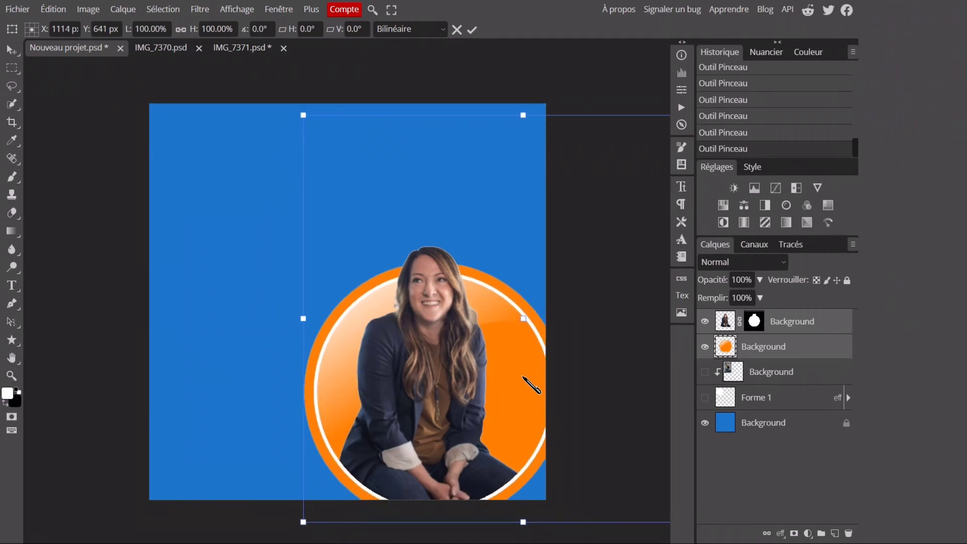
pyautogui.click(472, 29)
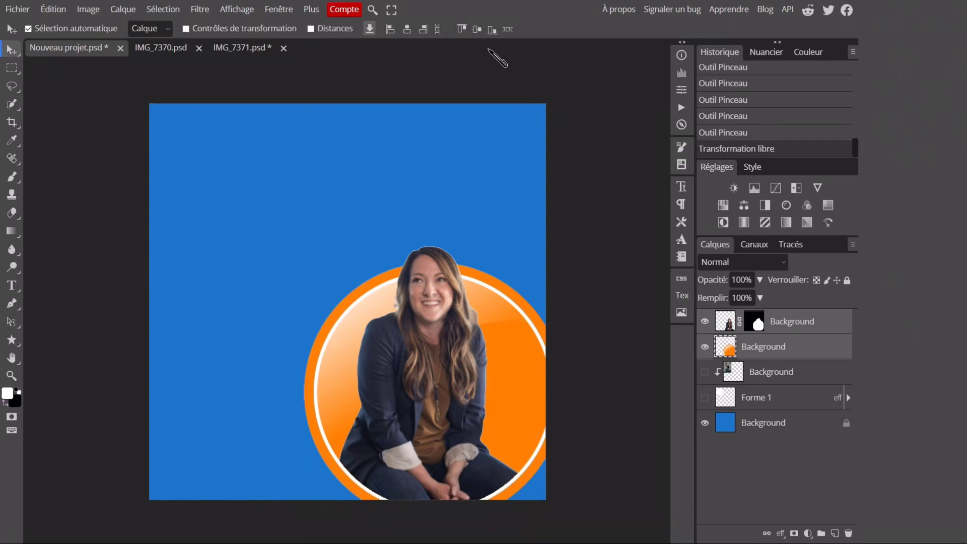
# - Show the clipped portrait layer and Forme 1, and shift the woman with the orange circle up and slightly left beside the portrait
pyautogui.click(705, 372)
pyautogui.click(705, 398)
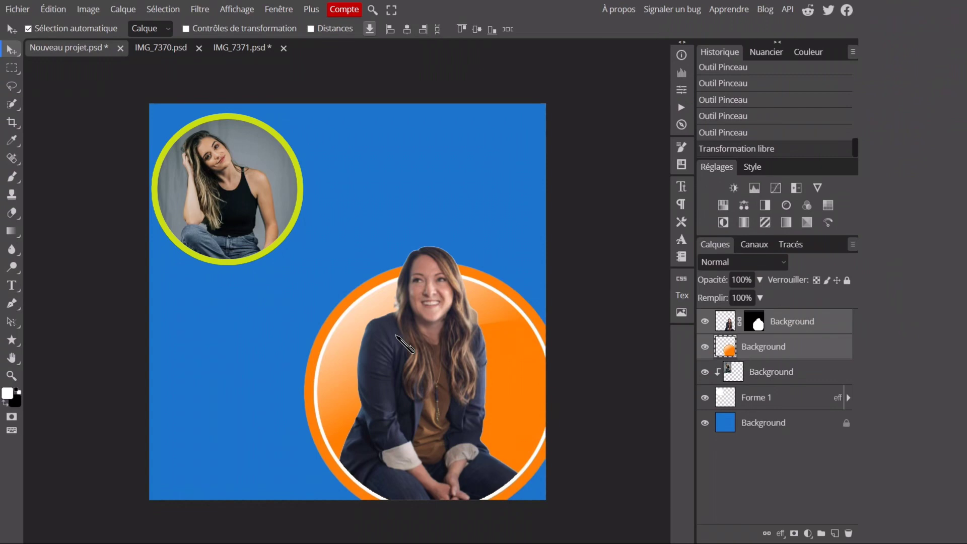
pyautogui.moveTo(426, 375); pyautogui.dragTo(418, 354)
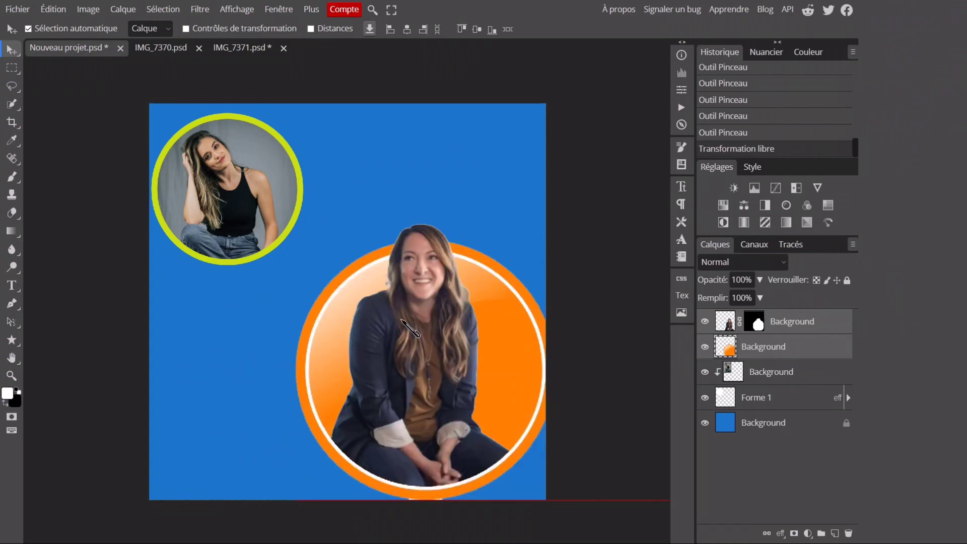
pyautogui.hotkey('shift', 'Up')
pyautogui.hotkey('shift', 'Up')
pyautogui.hotkey('shift', 'Up')
pyautogui.hotkey('shift', 'Up')
pyautogui.hotkey('shift', 'Up')
pyautogui.hotkey('shift', 'Up')
pyautogui.hotkey('shift', 'Up')
pyautogui.hotkey('shift', 'Up')
pyautogui.hotkey('shift', 'Left')
pyautogui.hotkey('shift', 'Left')
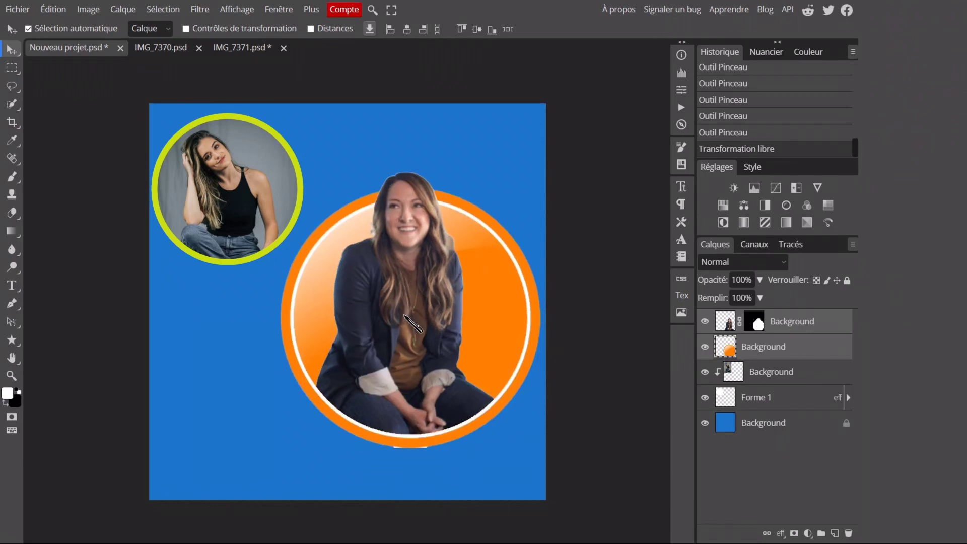